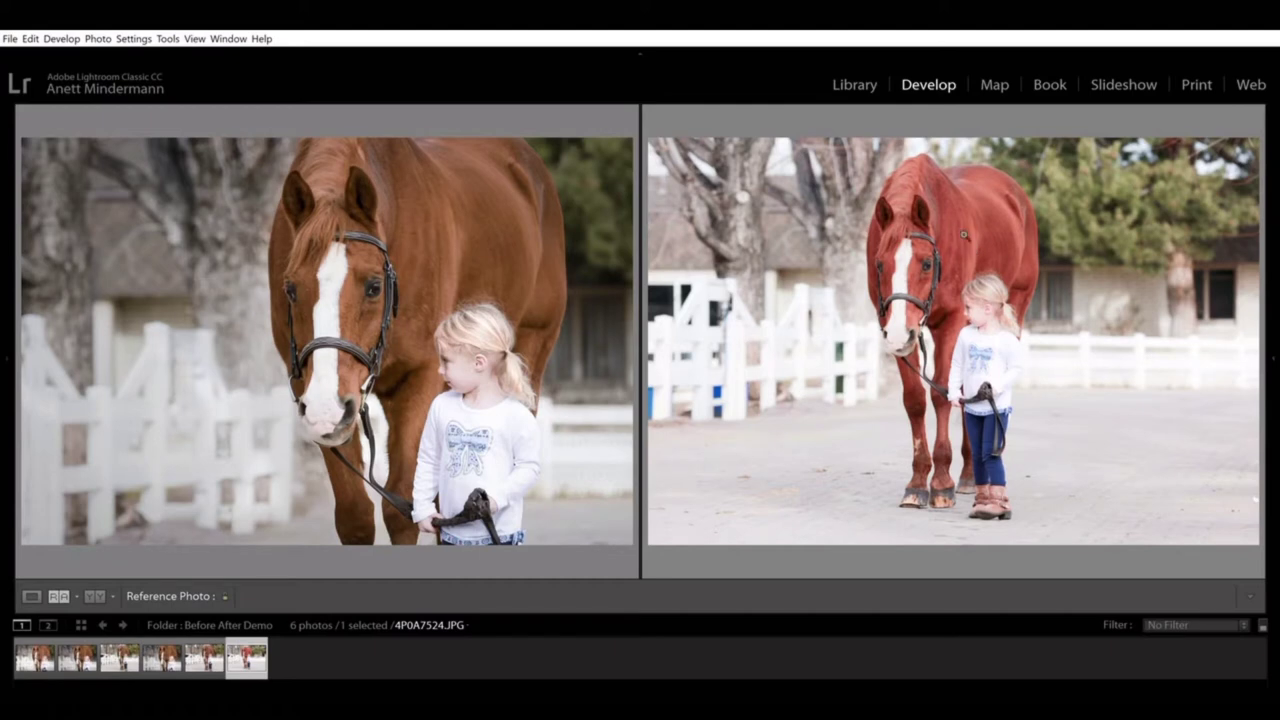
- Zoom to the girl's face and back out, then show only the edited photo in Loupe view
{"action": "left_click", "coordinate": [995, 302]}
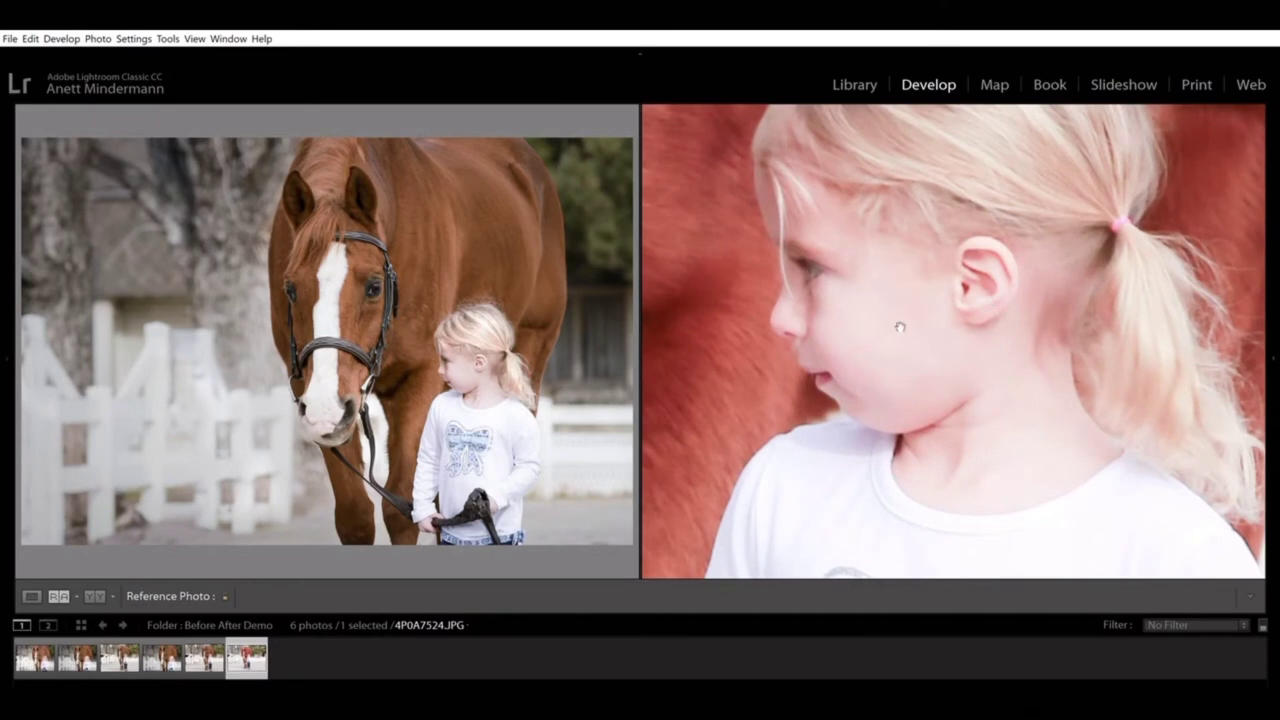
{"action": "left_click", "coordinate": [995, 338]}
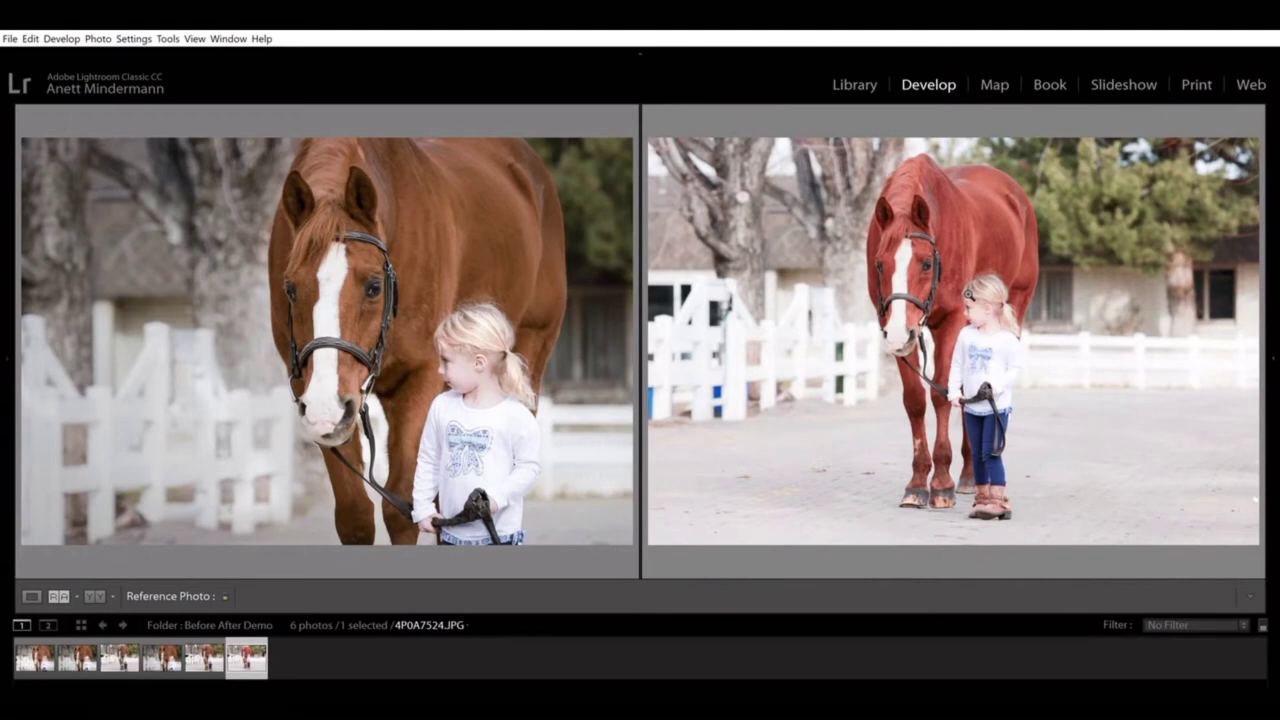
{"action": "mouse_move", "coordinate": [8, 347]}
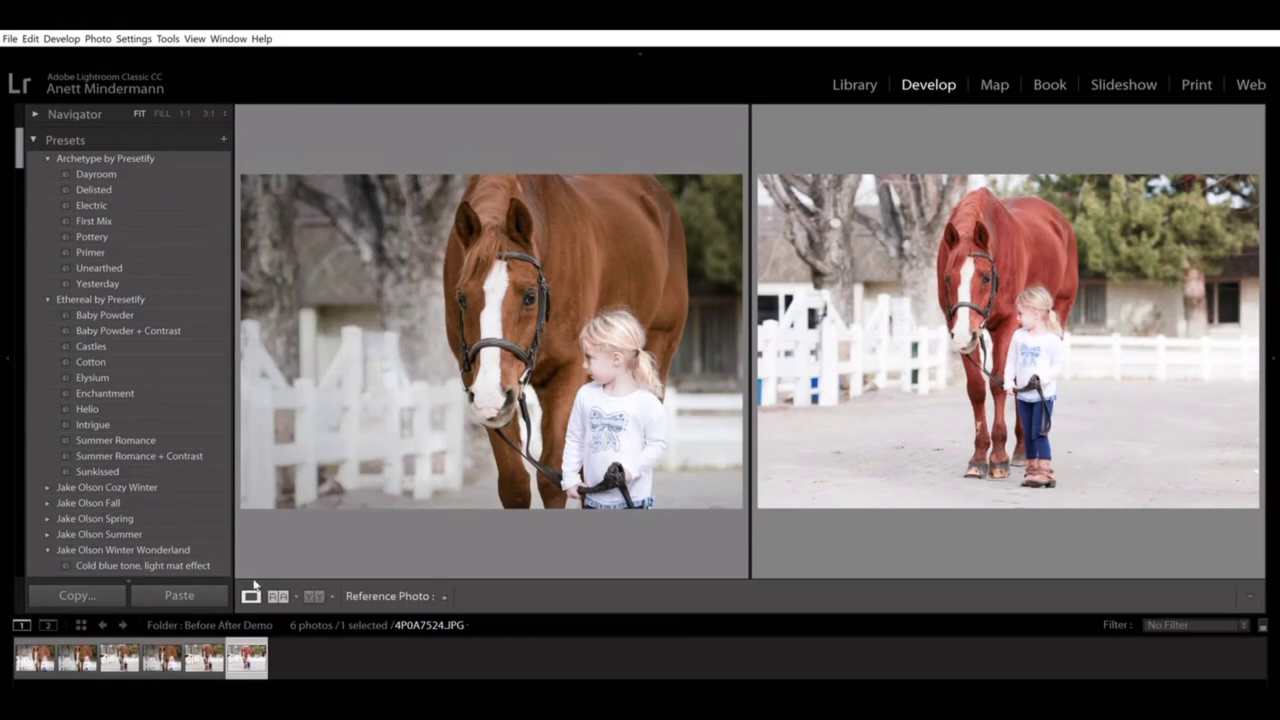
{"action": "left_click", "coordinate": [251, 592]}
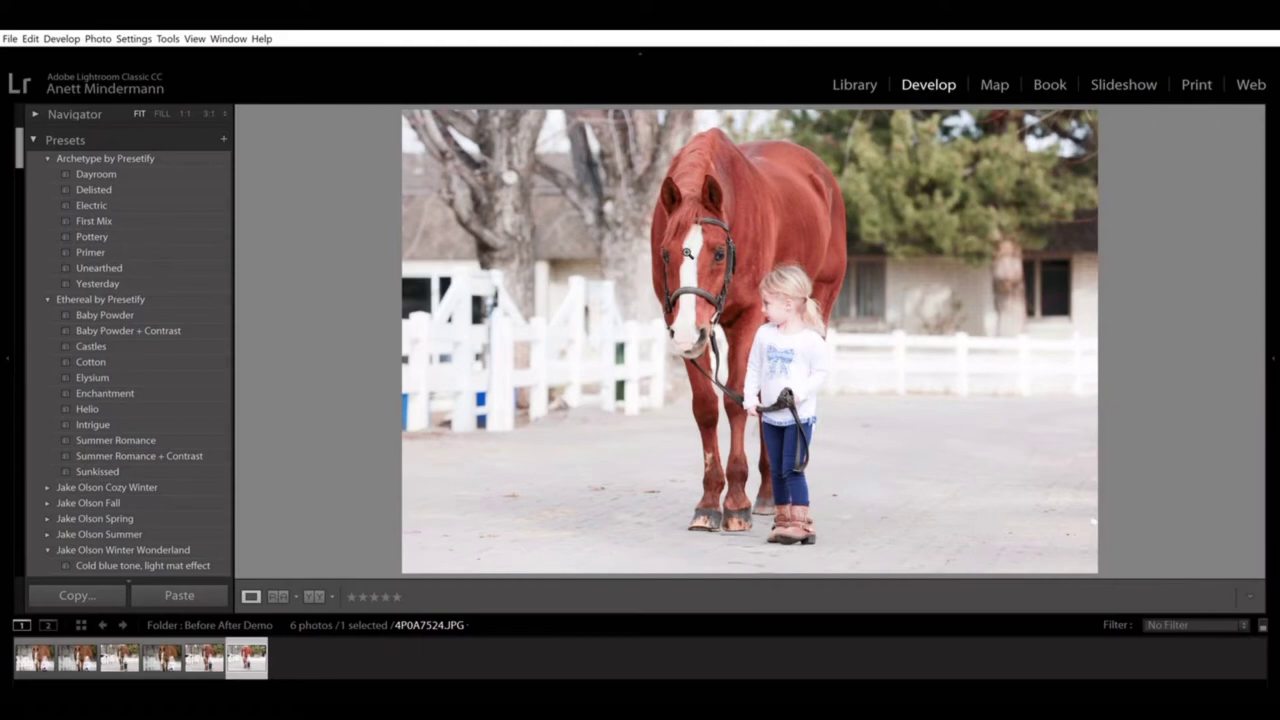
- Inspect the horse's face at full size and reveal the Basic develop settings (Exposure +1.18, Whites +25, Blacks -32)
{"action": "left_click_drag", "start_coordinate": [687, 253], "coordinate": [601, 248]}
{"action": "left_click_drag", "start_coordinate": [686, 277], "coordinate": [565, 231]}
{"action": "left_click_drag", "start_coordinate": [704, 269], "coordinate": [542, 258]}
{"action": "left_click", "coordinate": [1273, 347]}
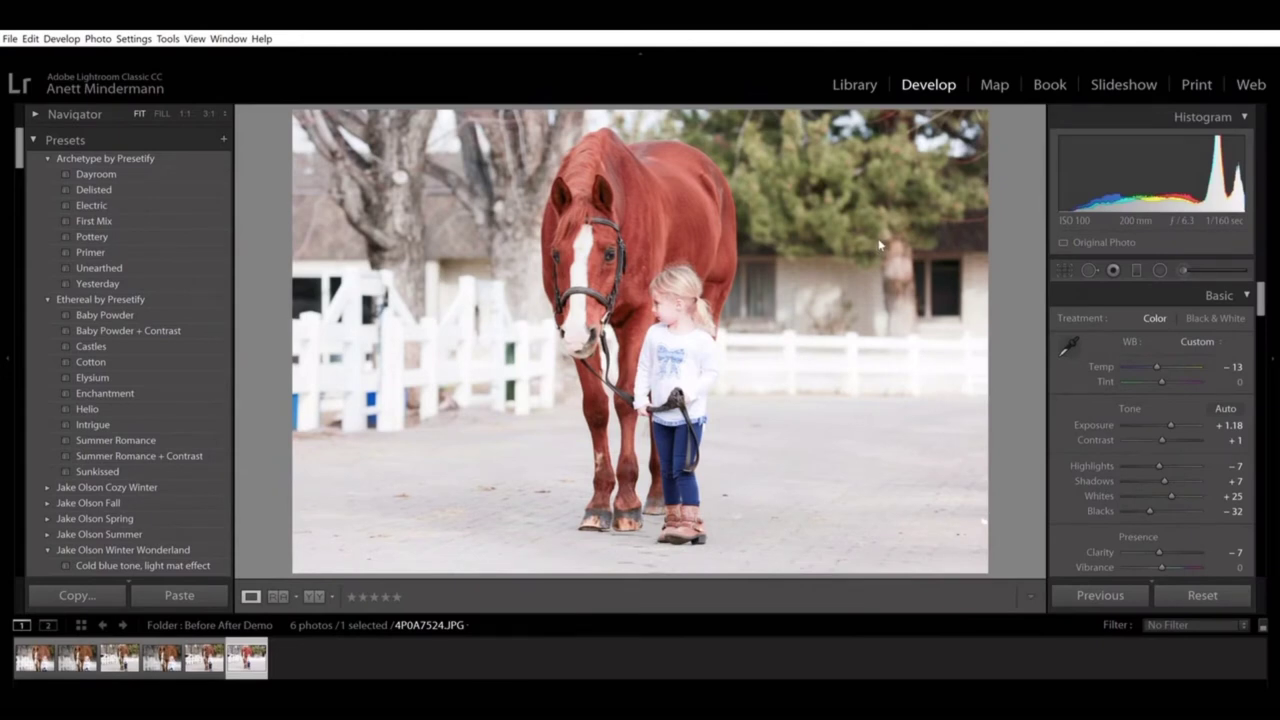
- Crop in from the lower-right and upper-left corners at a -3.17 angle, recentre the photo, and apply
{"action": "left_click", "coordinate": [1064, 269]}
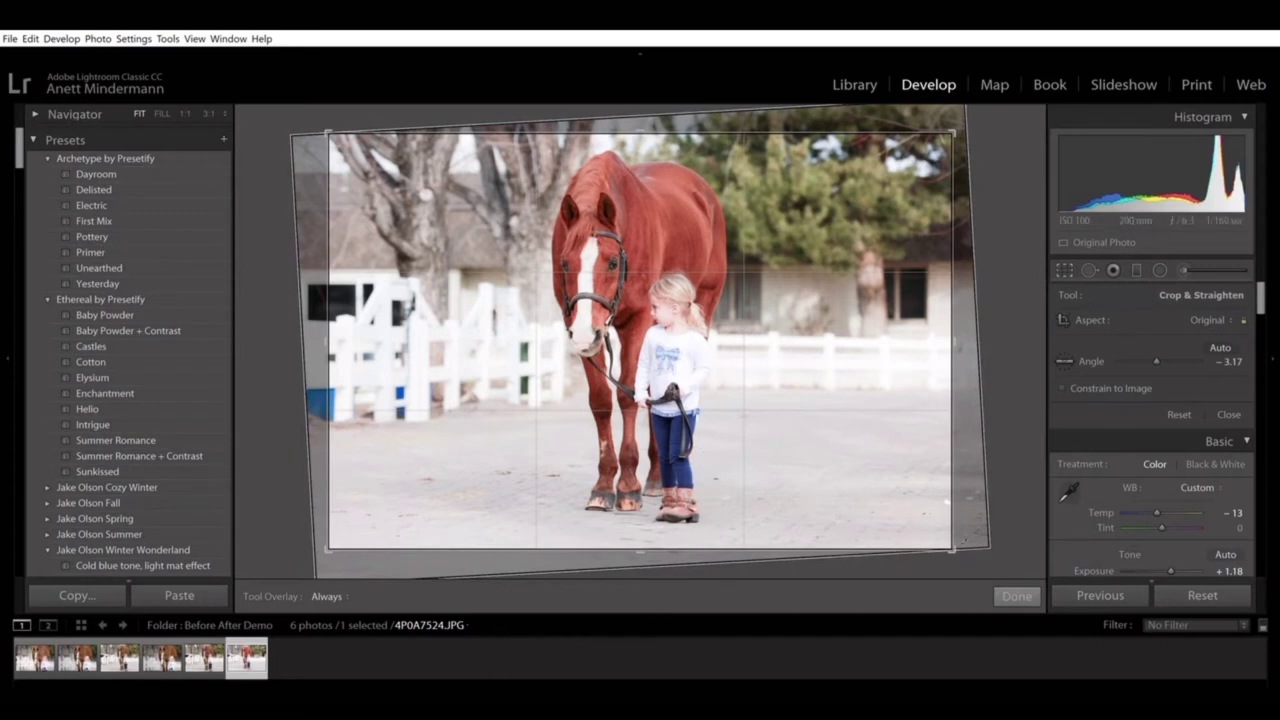
{"action": "left_click_drag", "start_coordinate": [951, 549], "coordinate": [861, 488]}
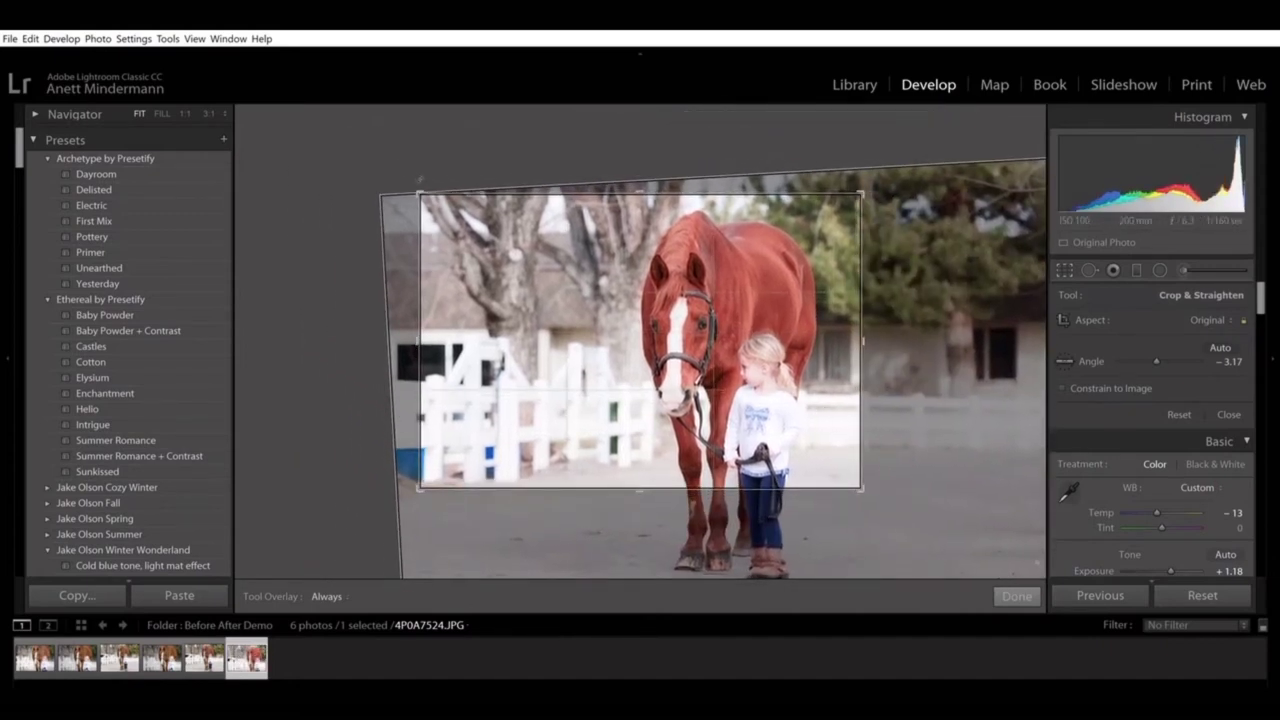
{"action": "left_click_drag", "start_coordinate": [420, 180], "coordinate": [444, 195]}
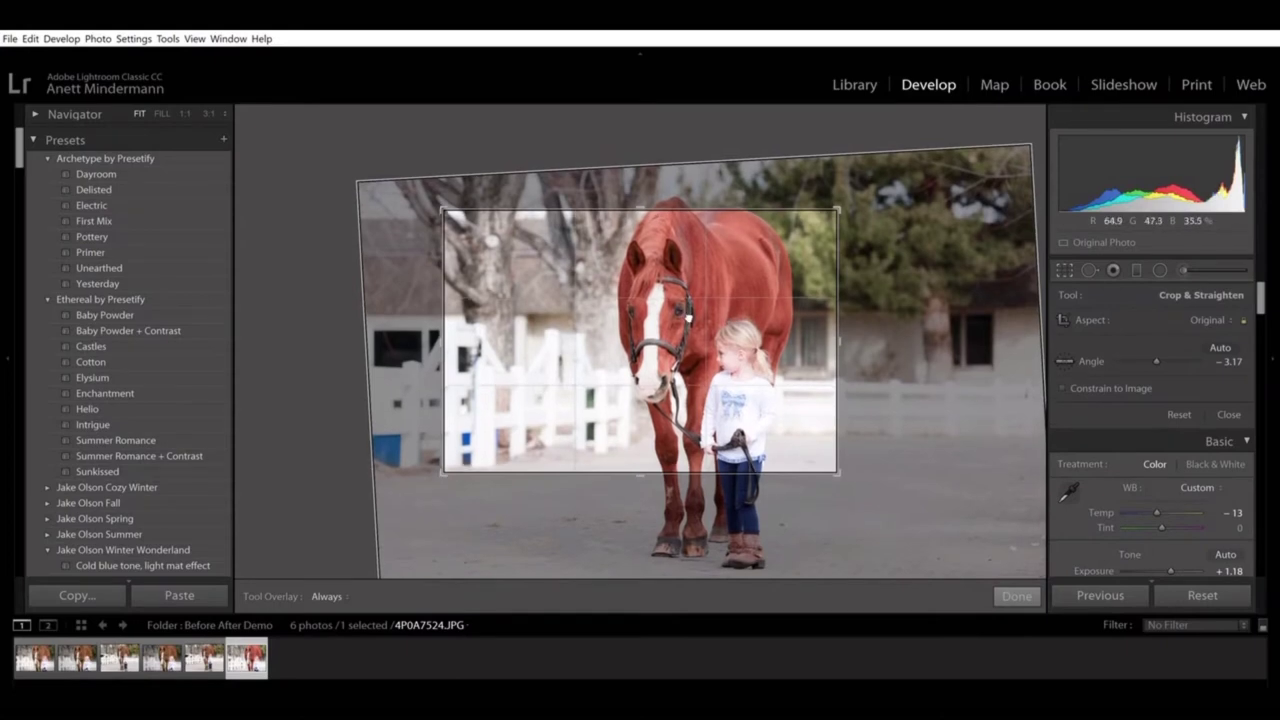
{"action": "left_click_drag", "start_coordinate": [688, 318], "coordinate": [685, 316]}
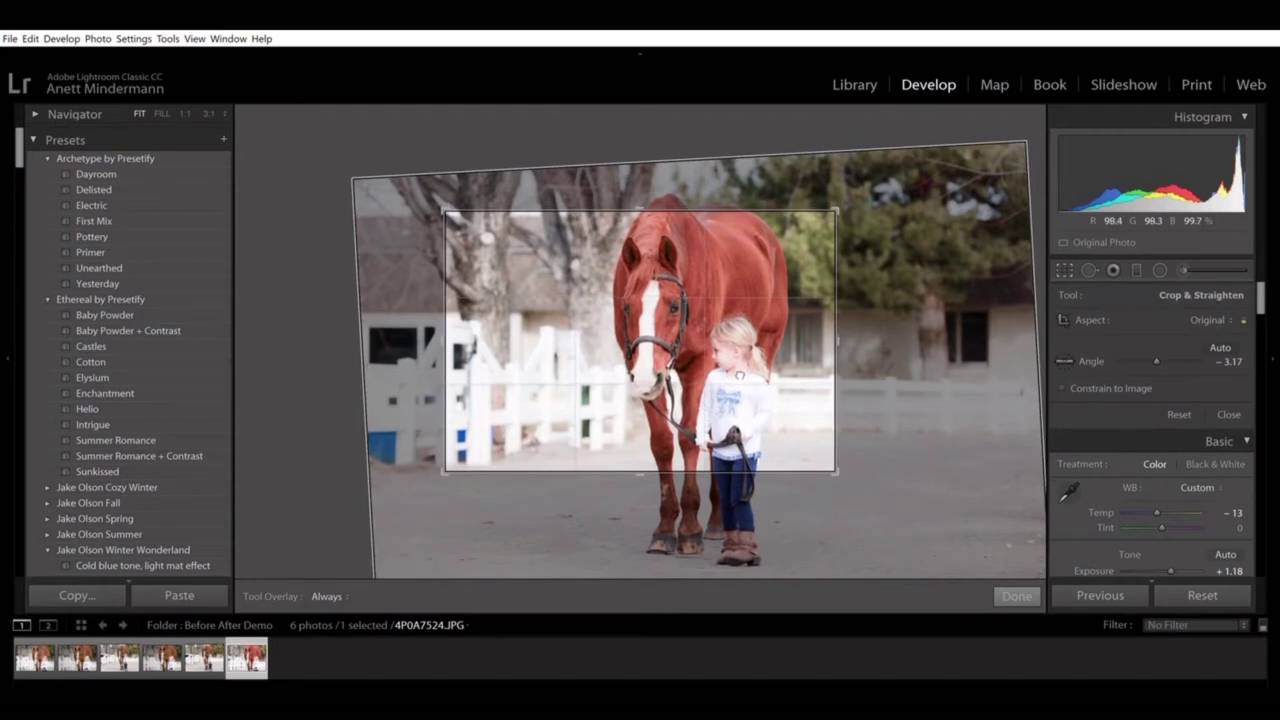
{"action": "left_click_drag", "start_coordinate": [739, 375], "coordinate": [736, 375]}
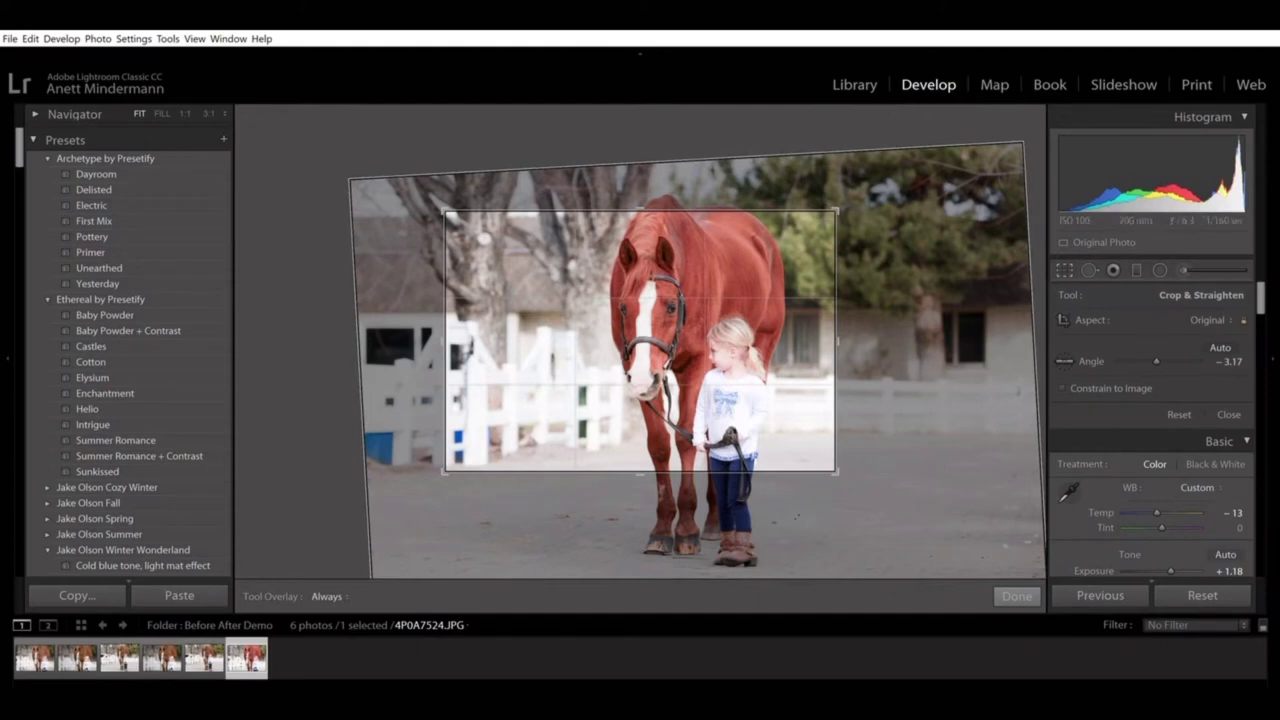
{"action": "left_click", "coordinate": [1016, 595]}
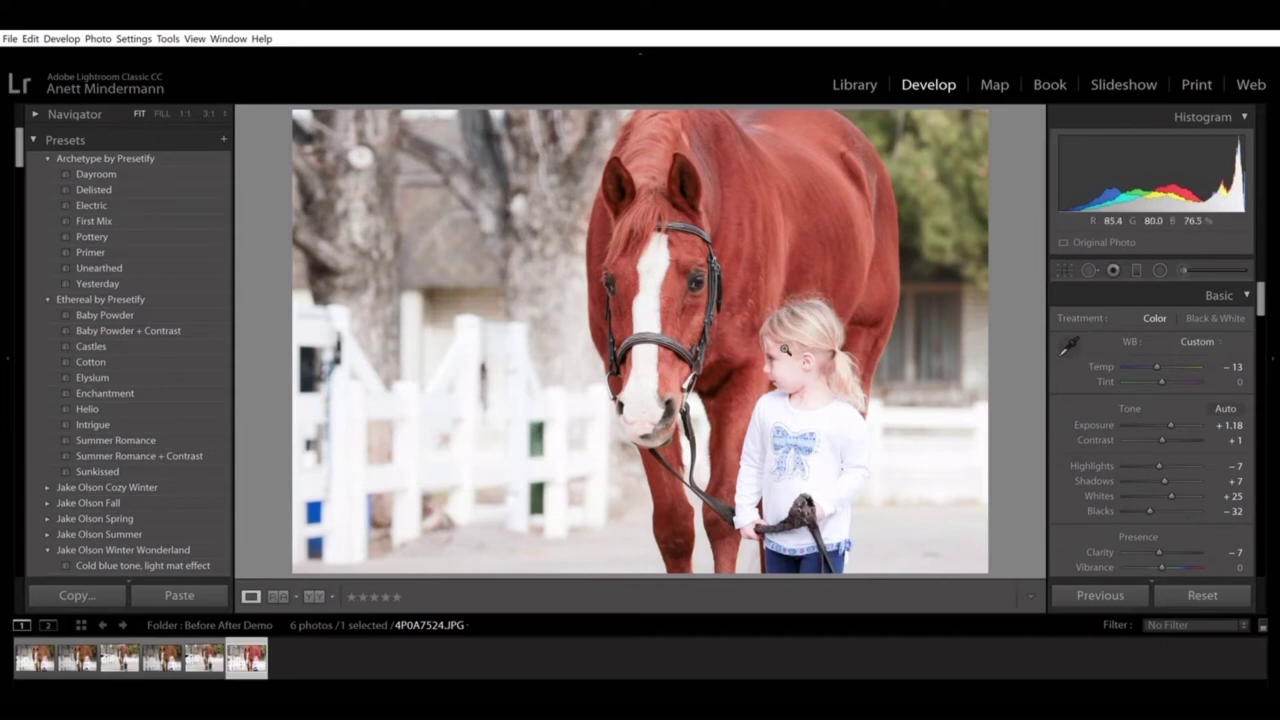
{"action": "left_click", "coordinate": [792, 374]}
{"action": "left_click", "coordinate": [790, 350]}
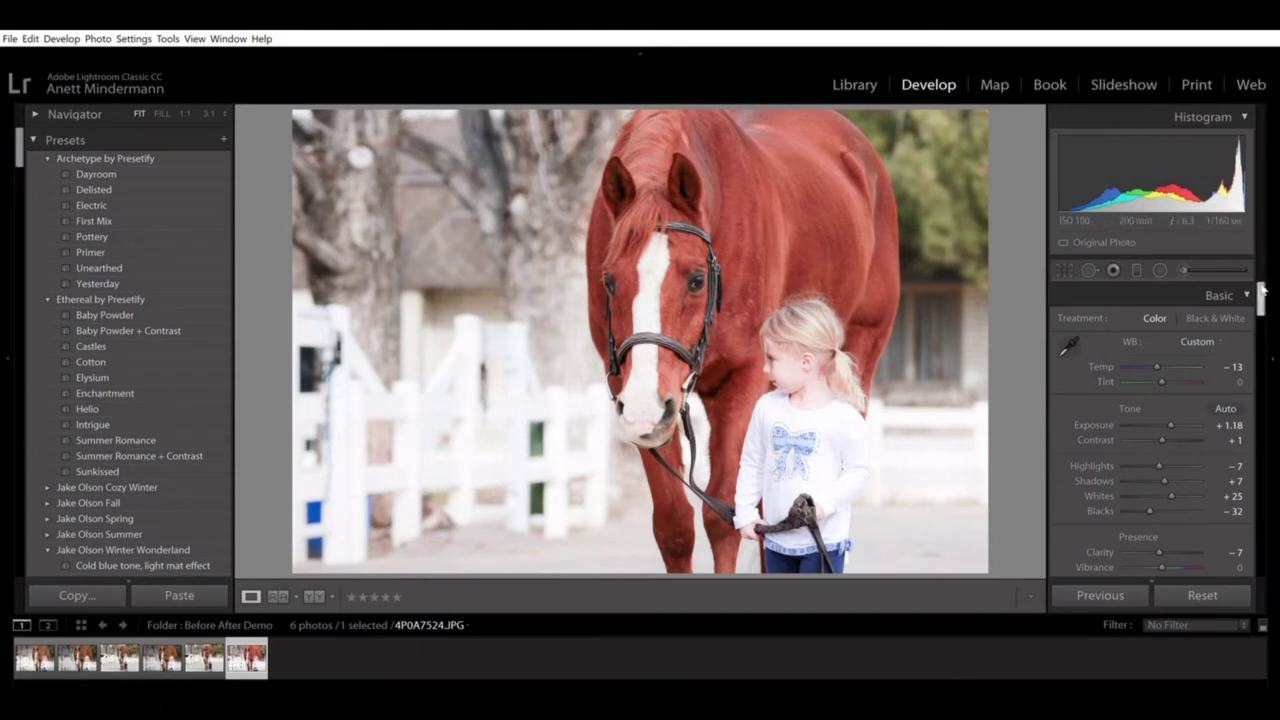
{"action": "mouse_move", "coordinate": [1262, 290]}
{"action": "left_mouse_down"}
{"action": "mouse_move", "coordinate": [1265, 302]}
{"action": "mouse_move", "coordinate": [1264, 285]}
{"action": "left_mouse_up"}
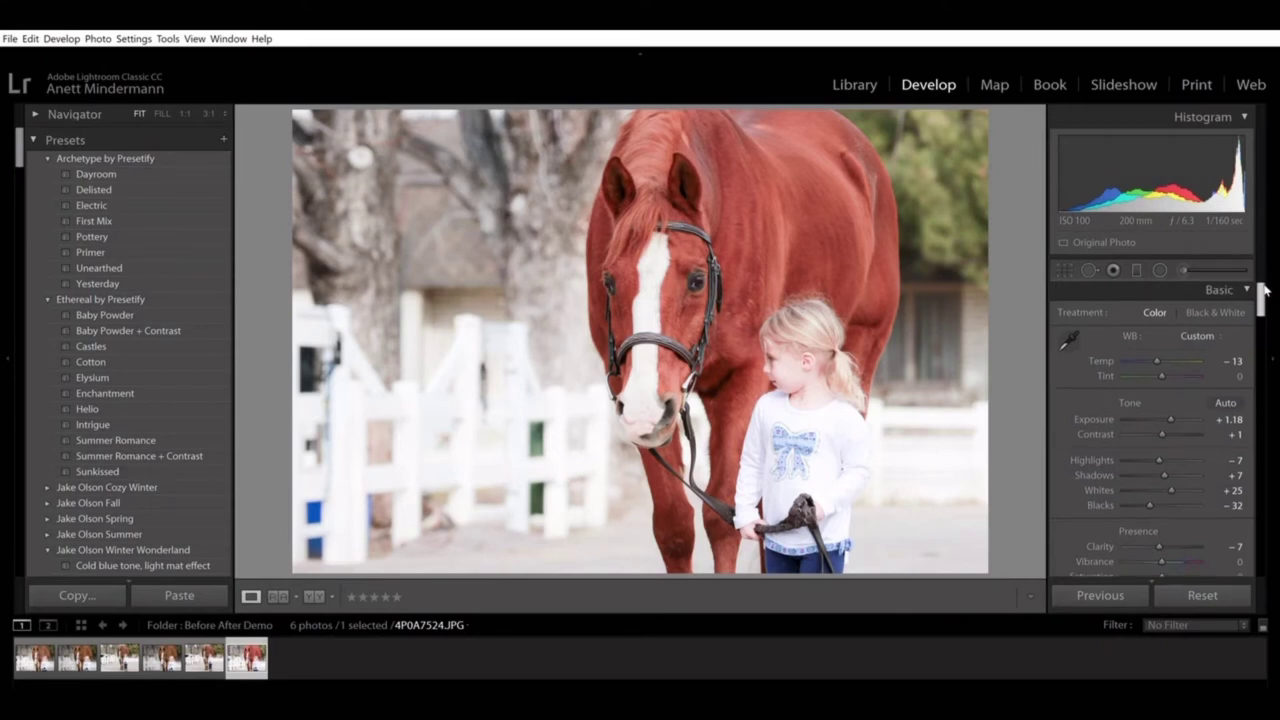
{"action": "left_click_drag", "start_coordinate": [1263, 289], "coordinate": [1265, 328]}
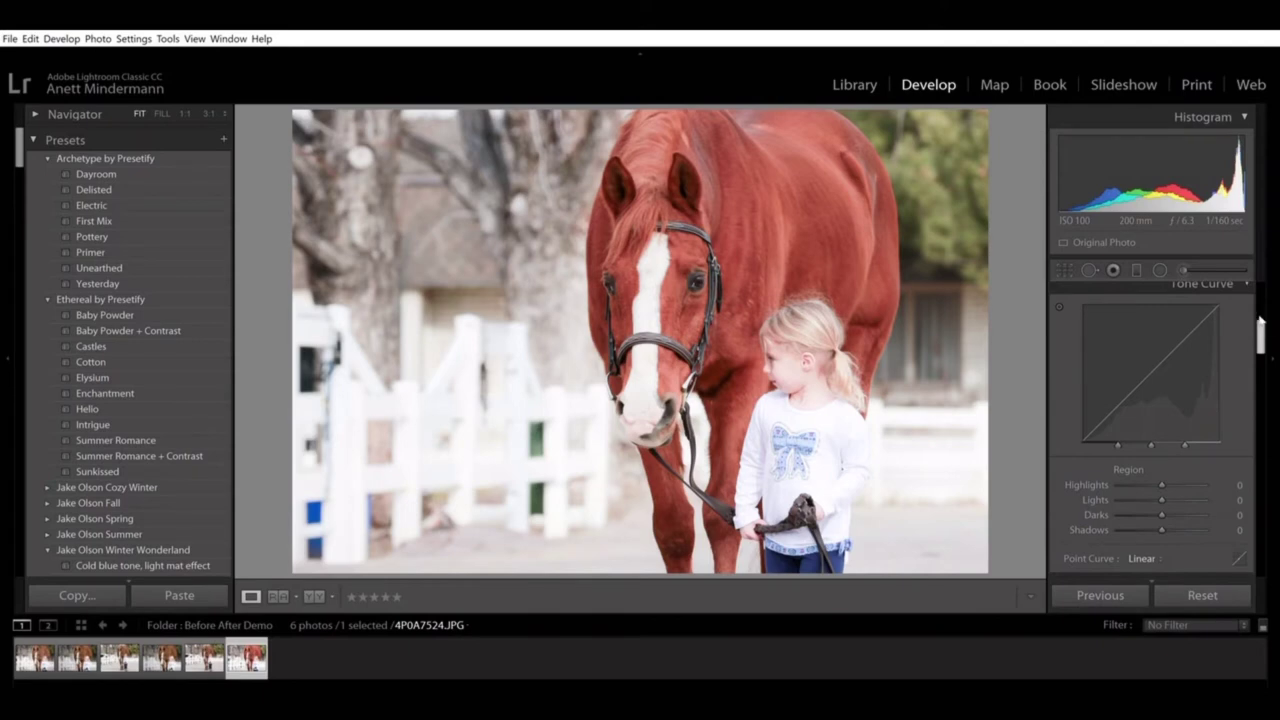
{"action": "left_click_drag", "start_coordinate": [1265, 328], "coordinate": [1262, 362]}
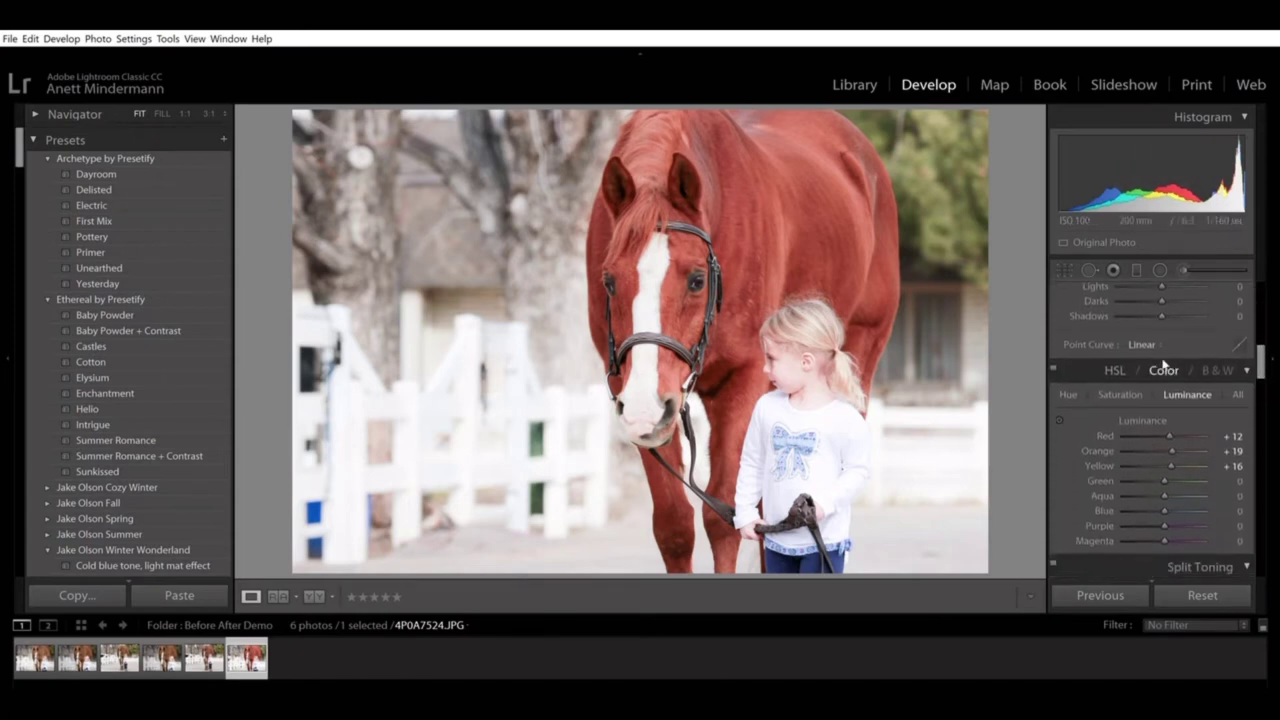
- Set HSL saturation to Red -24, Yellow -21 and luminance to Red +4, Orange +8, Yellow +12
{"action": "left_click", "coordinate": [1120, 394]}
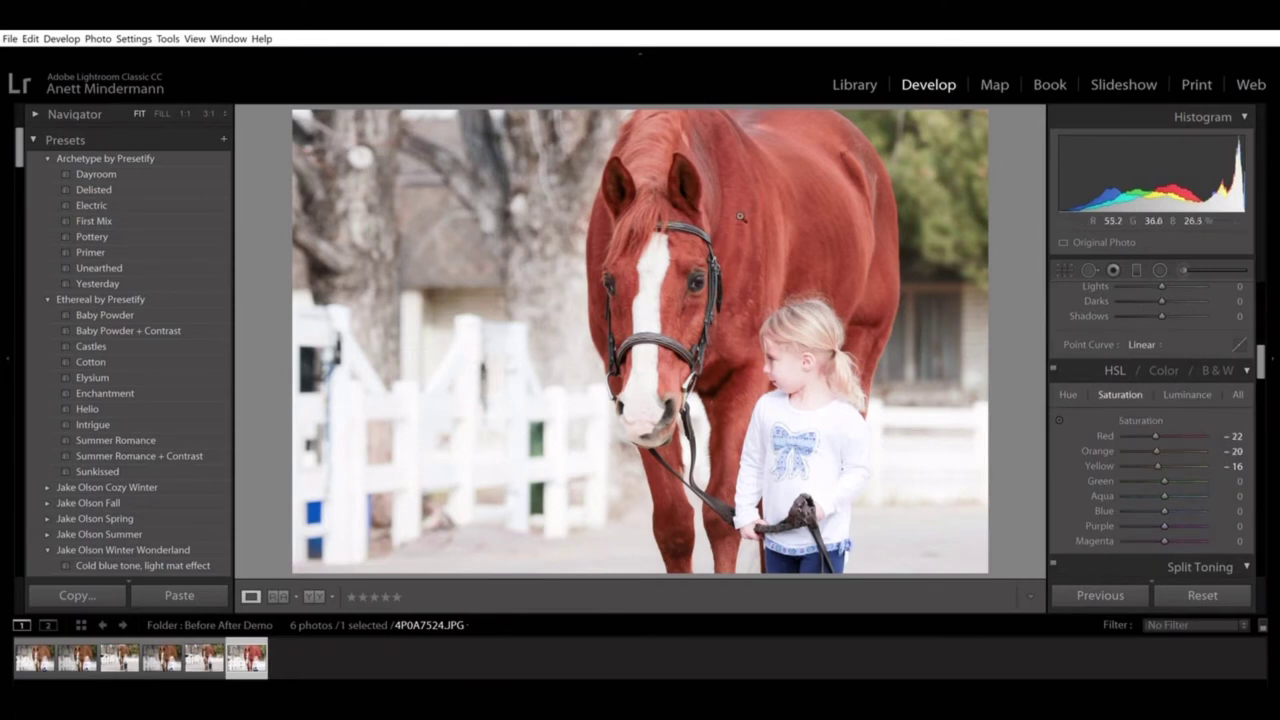
{"action": "left_click", "coordinate": [1159, 436]}
{"action": "left_click", "coordinate": [1155, 436]}
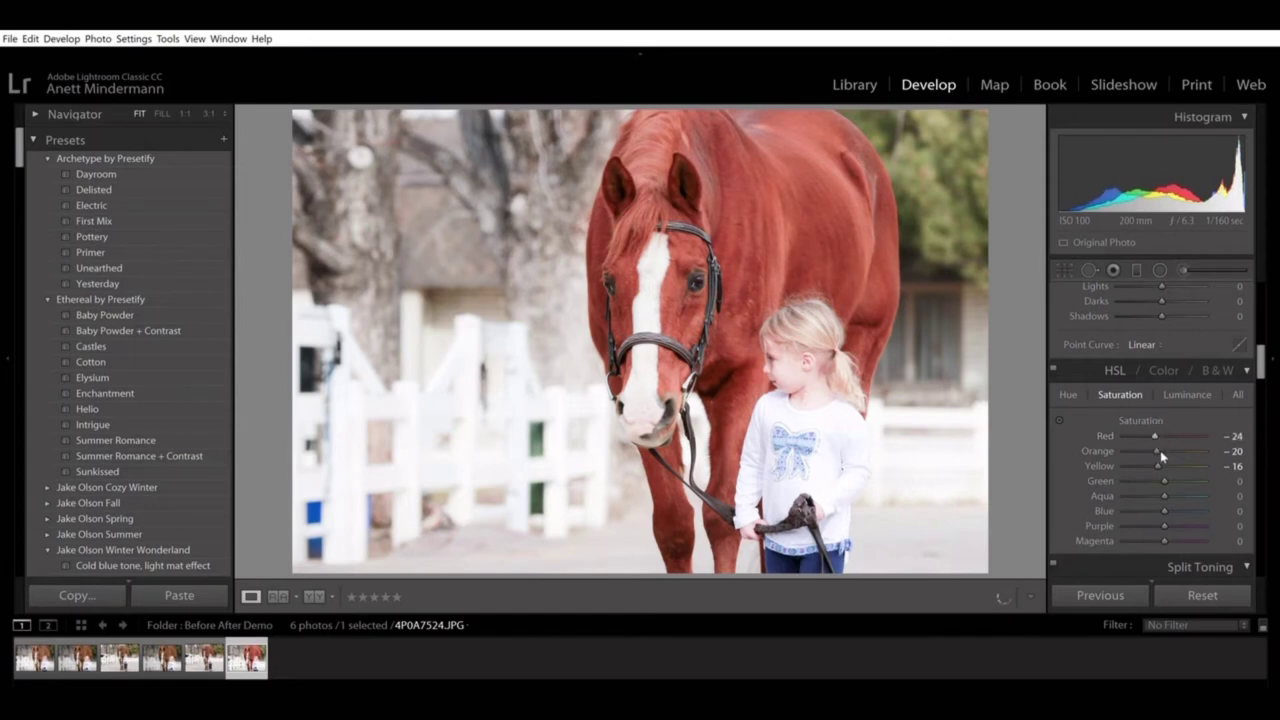
{"action": "left_click_drag", "start_coordinate": [1160, 452], "coordinate": [1159, 455]}
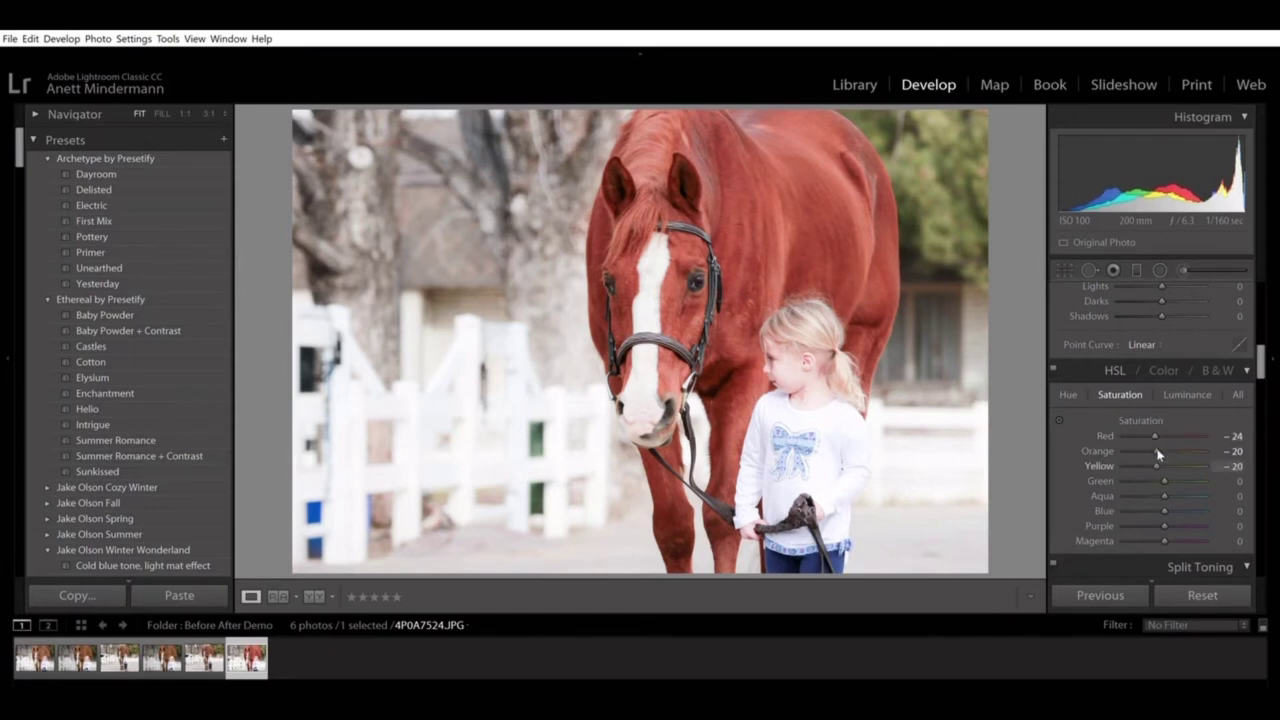
{"action": "left_click", "coordinate": [1186, 392]}
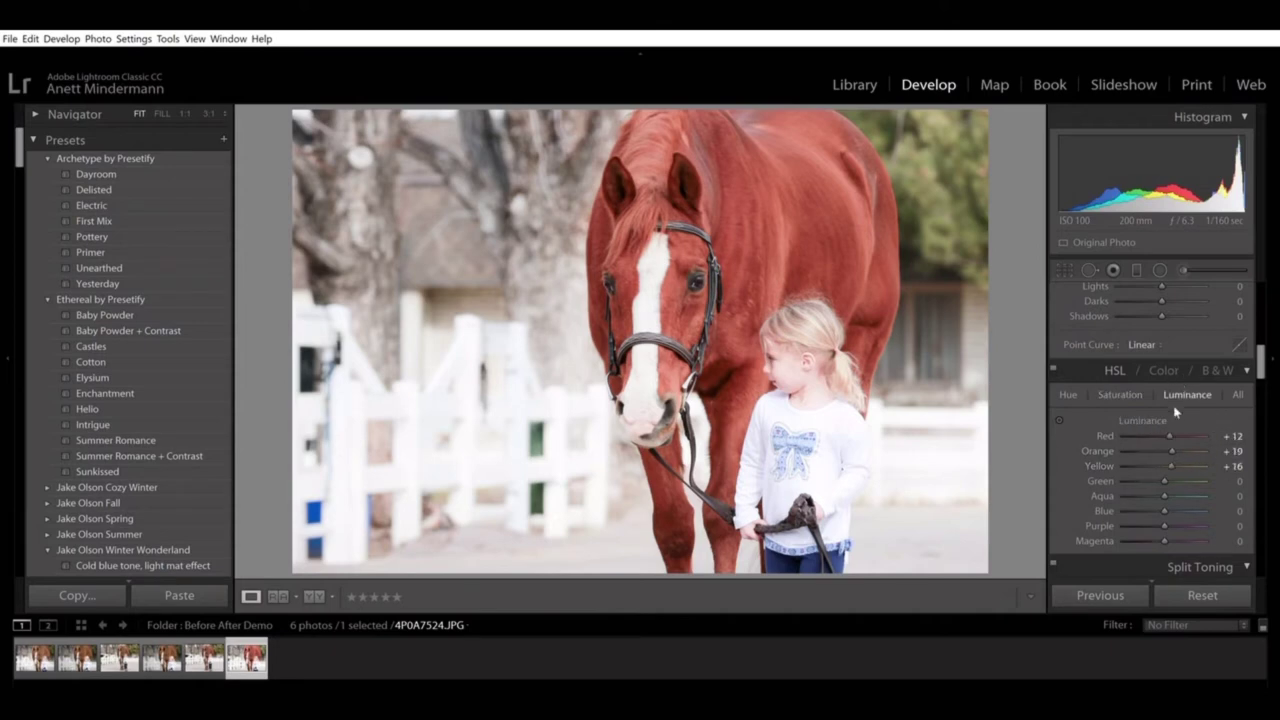
{"action": "left_click_drag", "start_coordinate": [1173, 437], "coordinate": [1171, 451]}
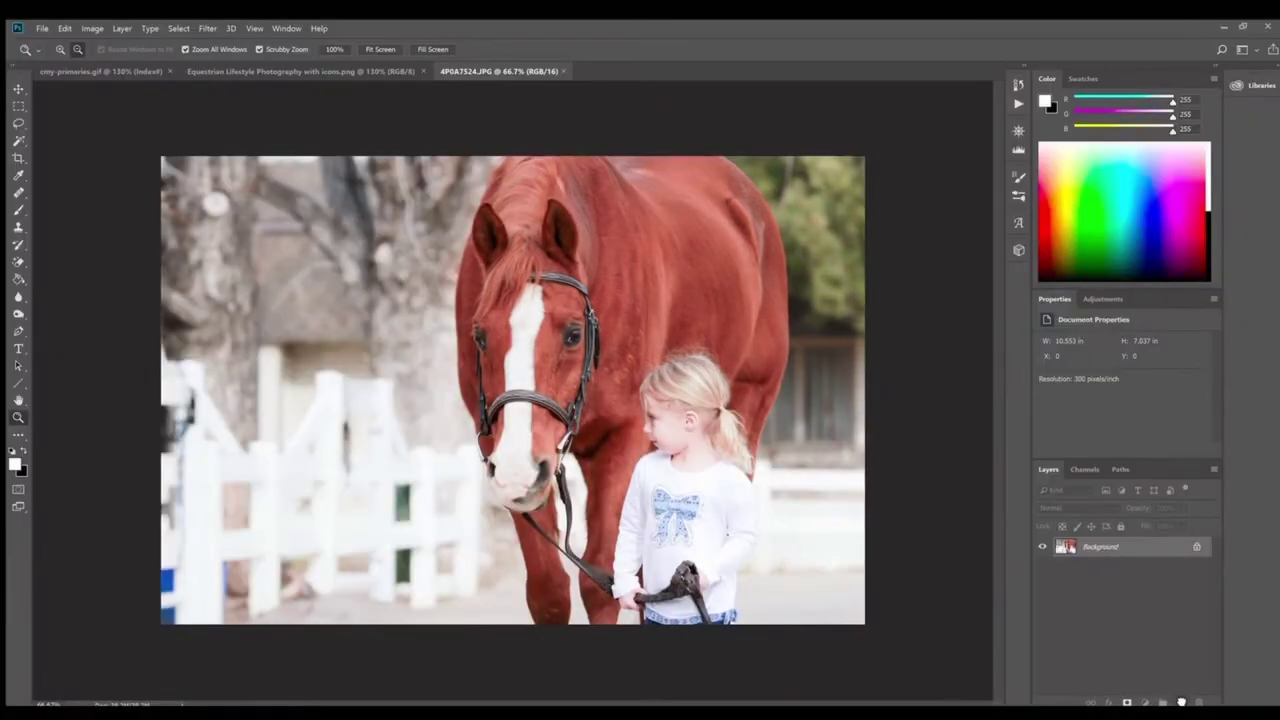
- Duplicate the background layer and add a Selective Color adjustment layer
{"action": "key", "text": "ctrl+j"}
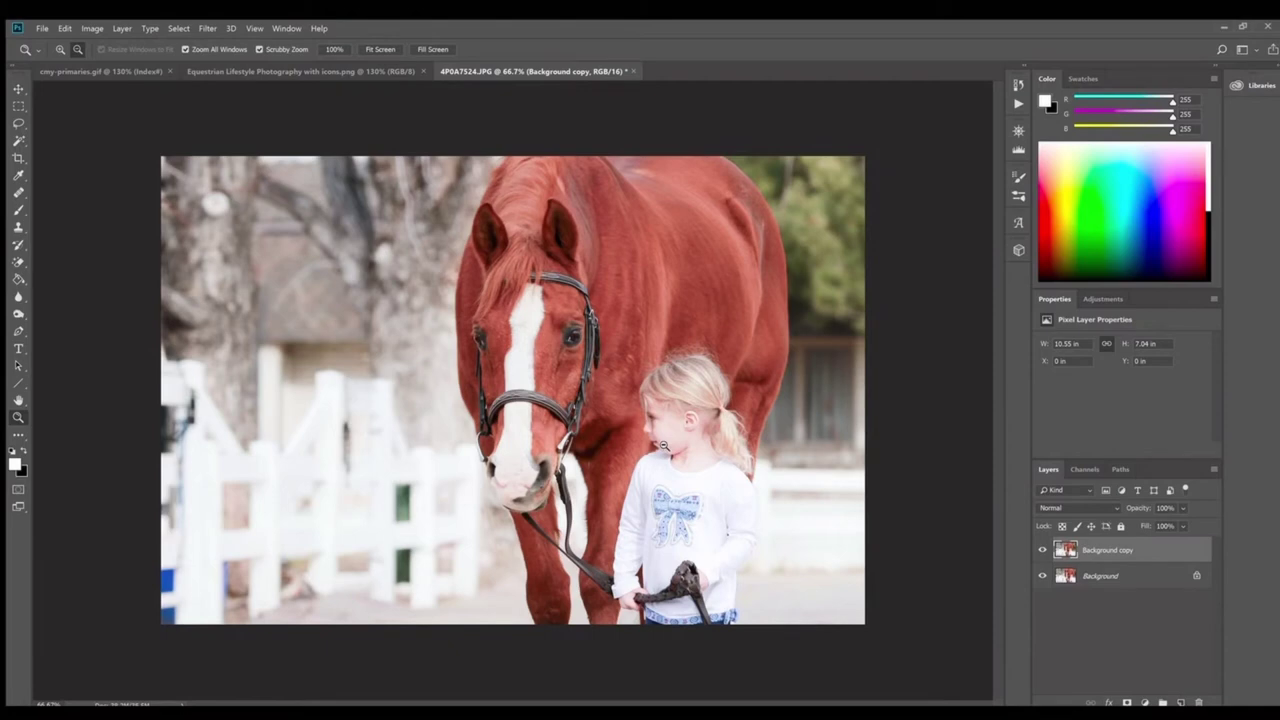
{"action": "left_click", "coordinate": [1103, 300]}
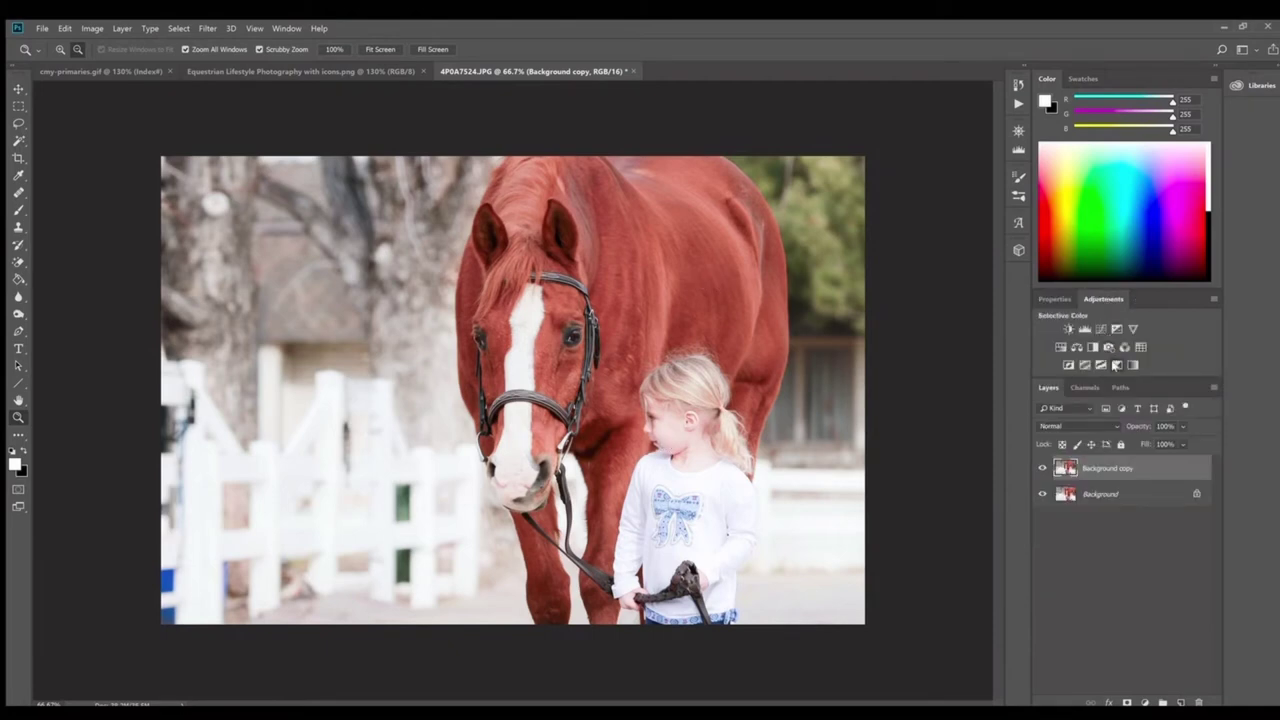
{"action": "left_click", "coordinate": [1112, 362]}
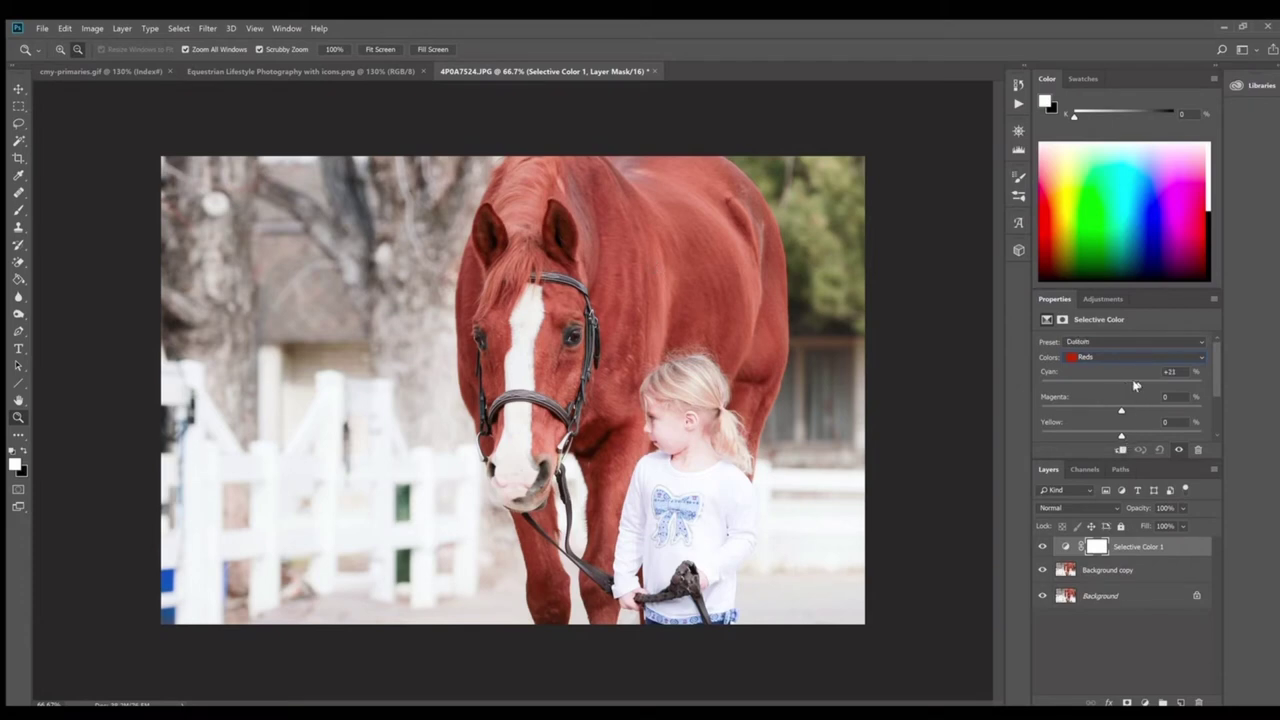
- Set the Reds to Cyan +30, Magenta -18 and Yellow +12
{"action": "left_click_drag", "start_coordinate": [1135, 385], "coordinate": [1090, 410]}
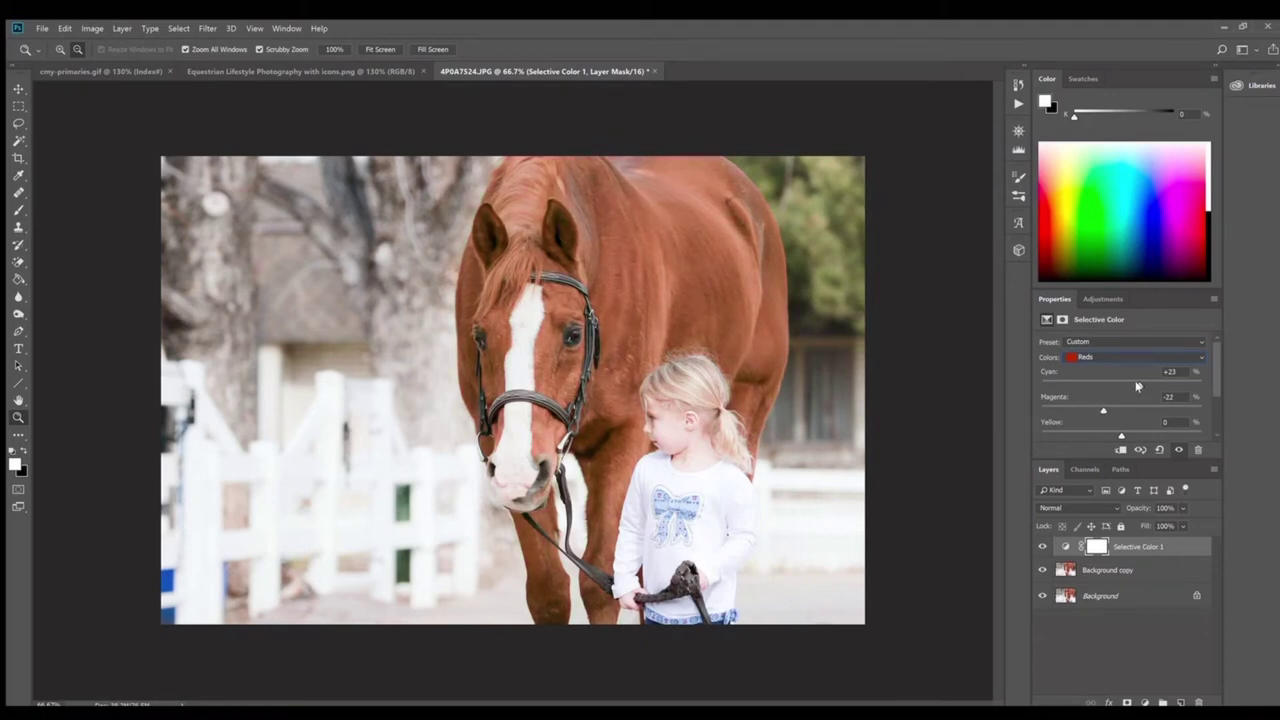
{"action": "left_click_drag", "start_coordinate": [1137, 386], "coordinate": [1146, 384]}
{"action": "left_click_drag", "start_coordinate": [1123, 438], "coordinate": [1128, 432]}
{"action": "left_click", "coordinate": [93, 73]}
{"action": "left_click_drag", "start_coordinate": [500, 372], "coordinate": [574, 391]}
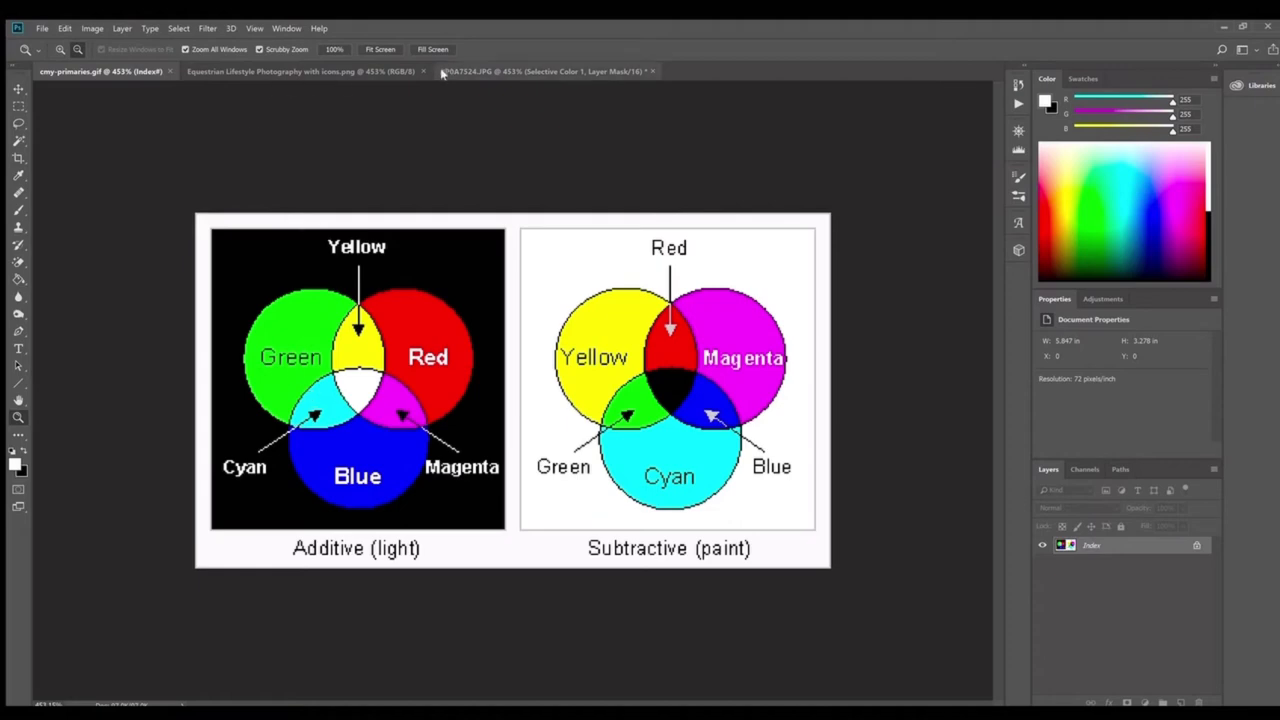
{"action": "left_click", "coordinate": [375, 70]}
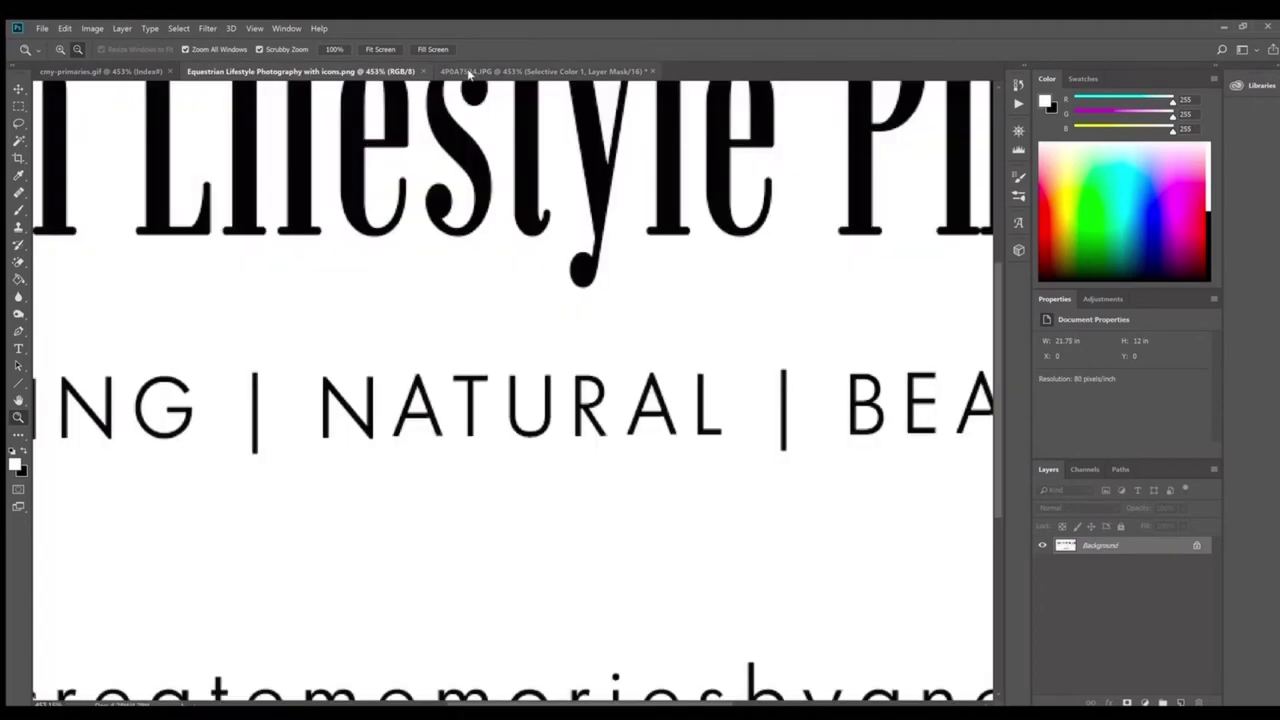
{"action": "left_click", "coordinate": [530, 71]}
{"action": "left_click_drag", "start_coordinate": [473, 288], "coordinate": [361, 327]}
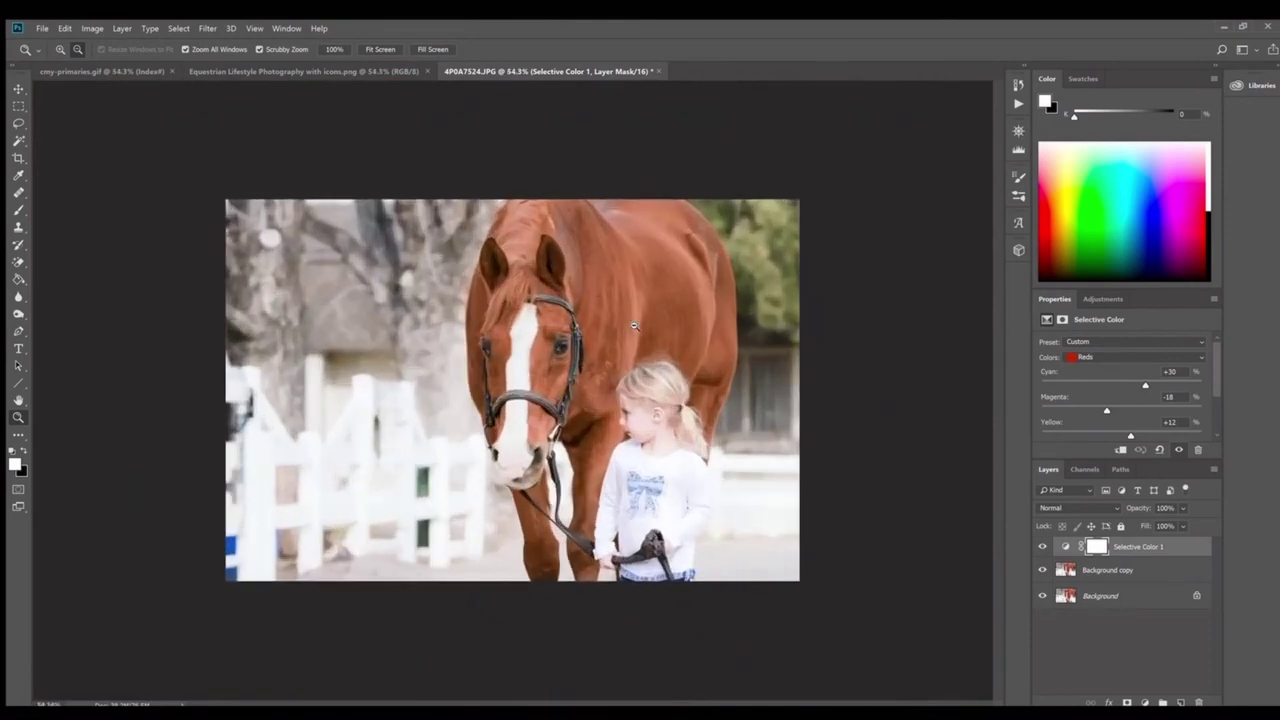
{"action": "left_click_drag", "start_coordinate": [630, 328], "coordinate": [999, 391]}
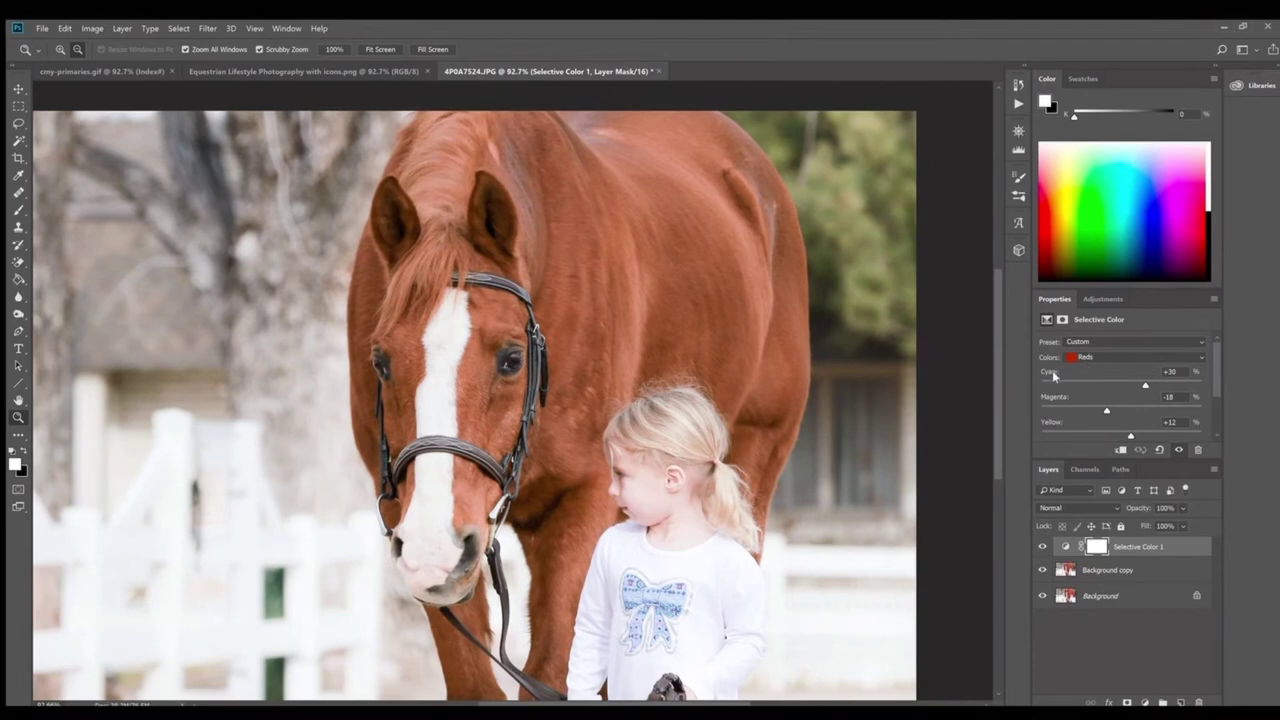
{"action": "mouse_move", "coordinate": [735, 373]}
{"action": "left_mouse_down"}
{"action": "mouse_move", "coordinate": [700, 372]}
{"action": "mouse_move", "coordinate": [711, 372]}
{"action": "left_mouse_up"}
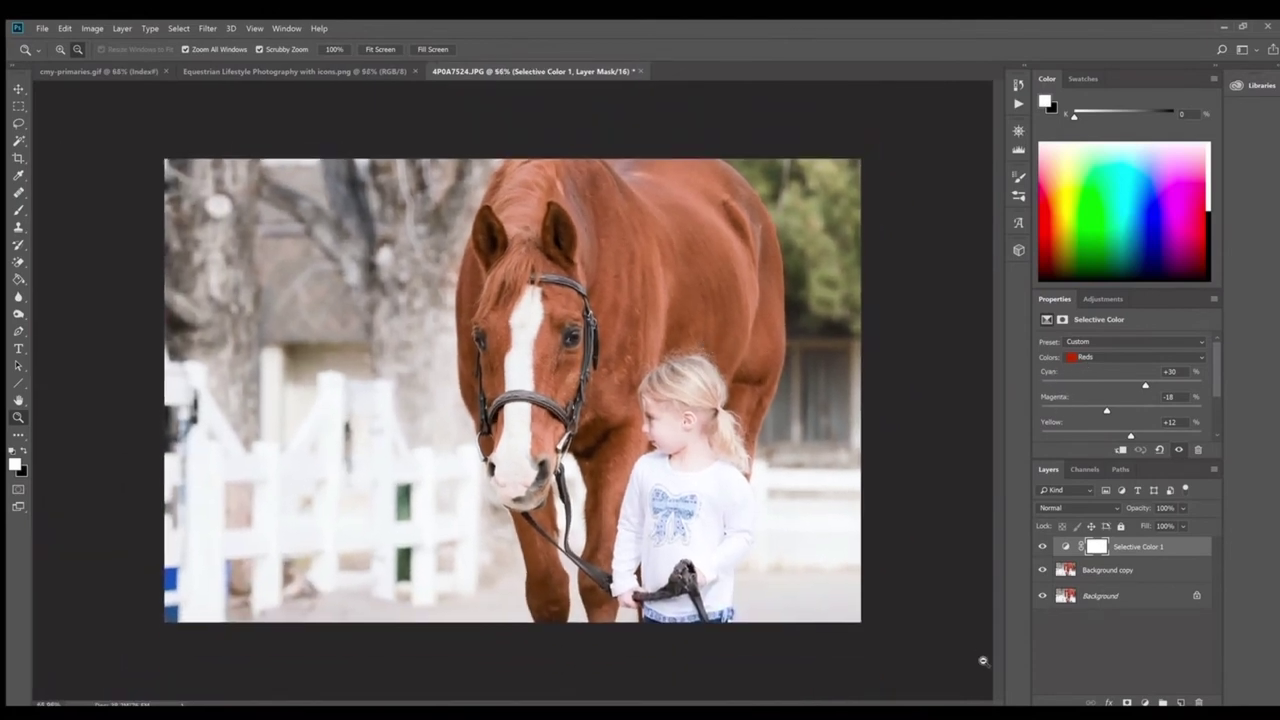
{"action": "left_click", "coordinate": [1044, 594], "text": "alt"}
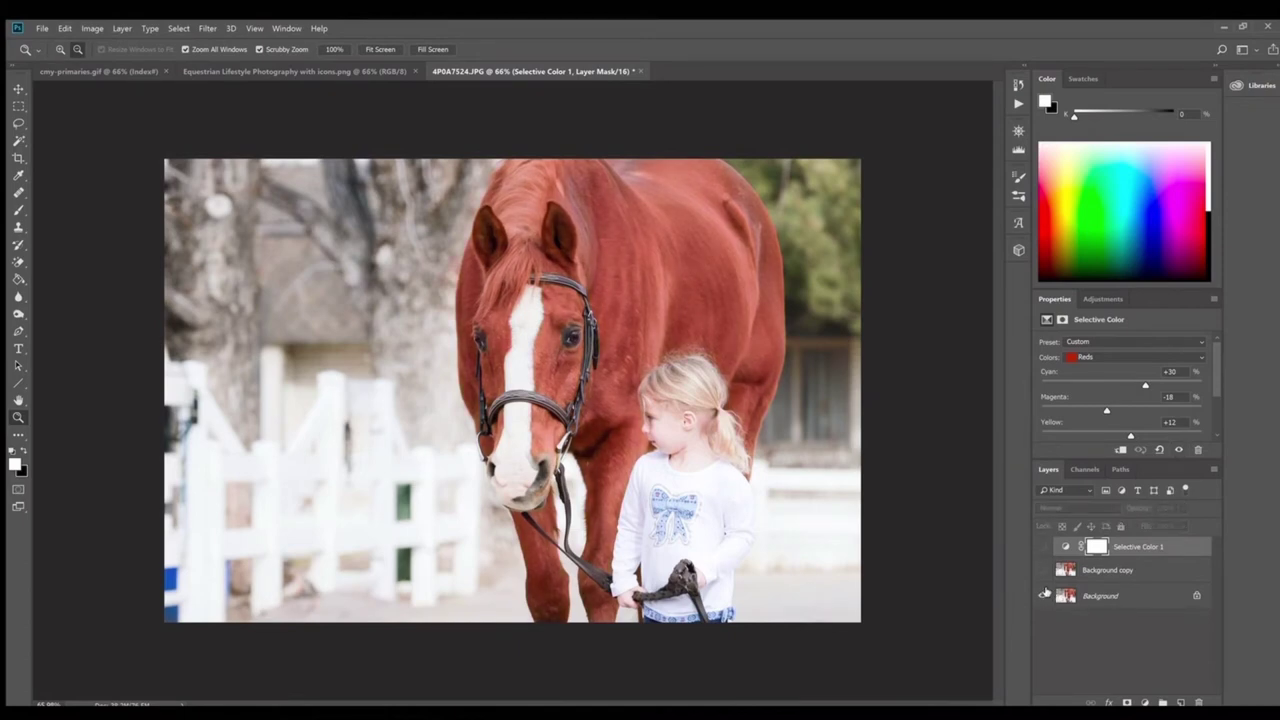
{"action": "left_click", "coordinate": [1044, 594], "text": "alt"}
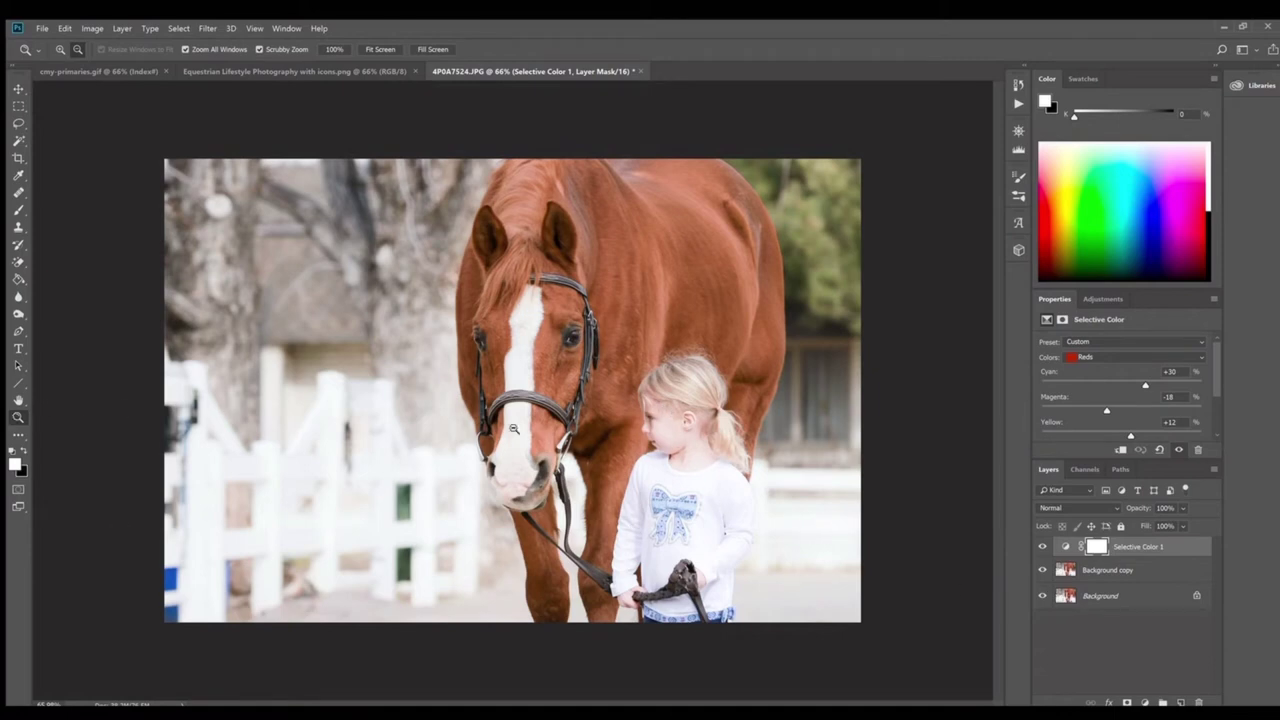
{"action": "left_click_drag", "start_coordinate": [682, 426], "coordinate": [730, 440]}
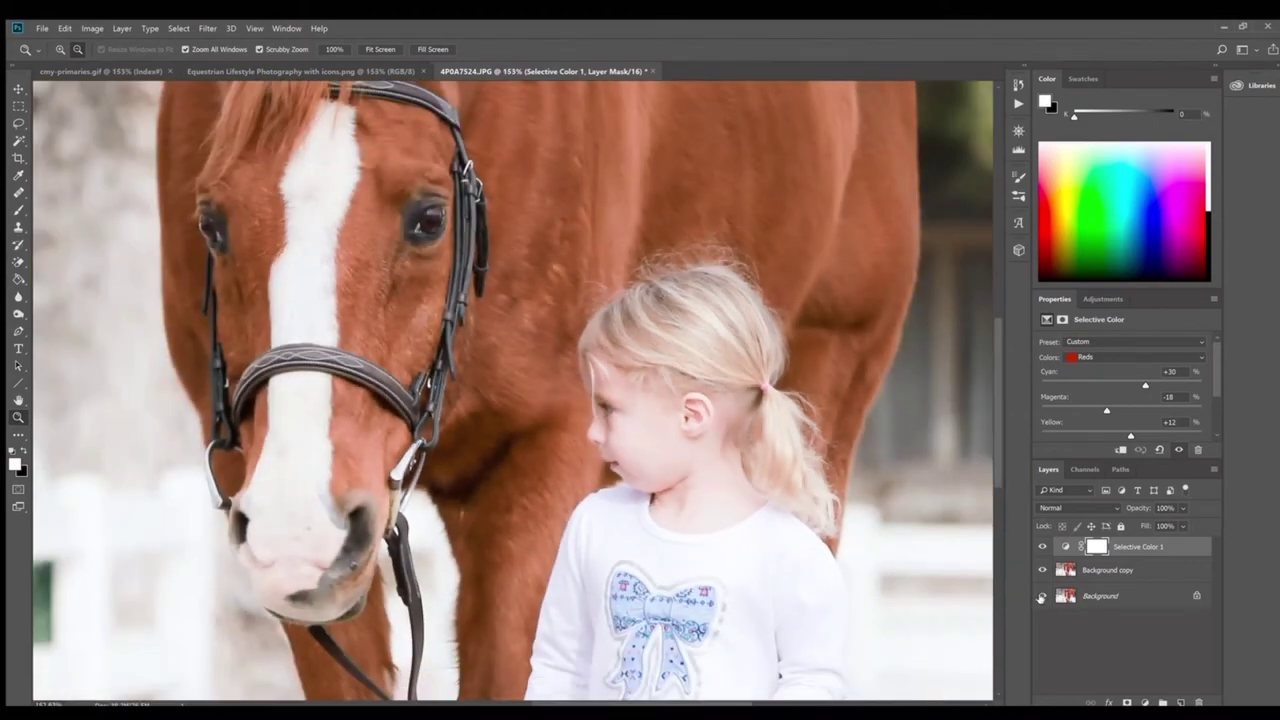
{"action": "left_click", "coordinate": [1043, 597], "text": "alt"}
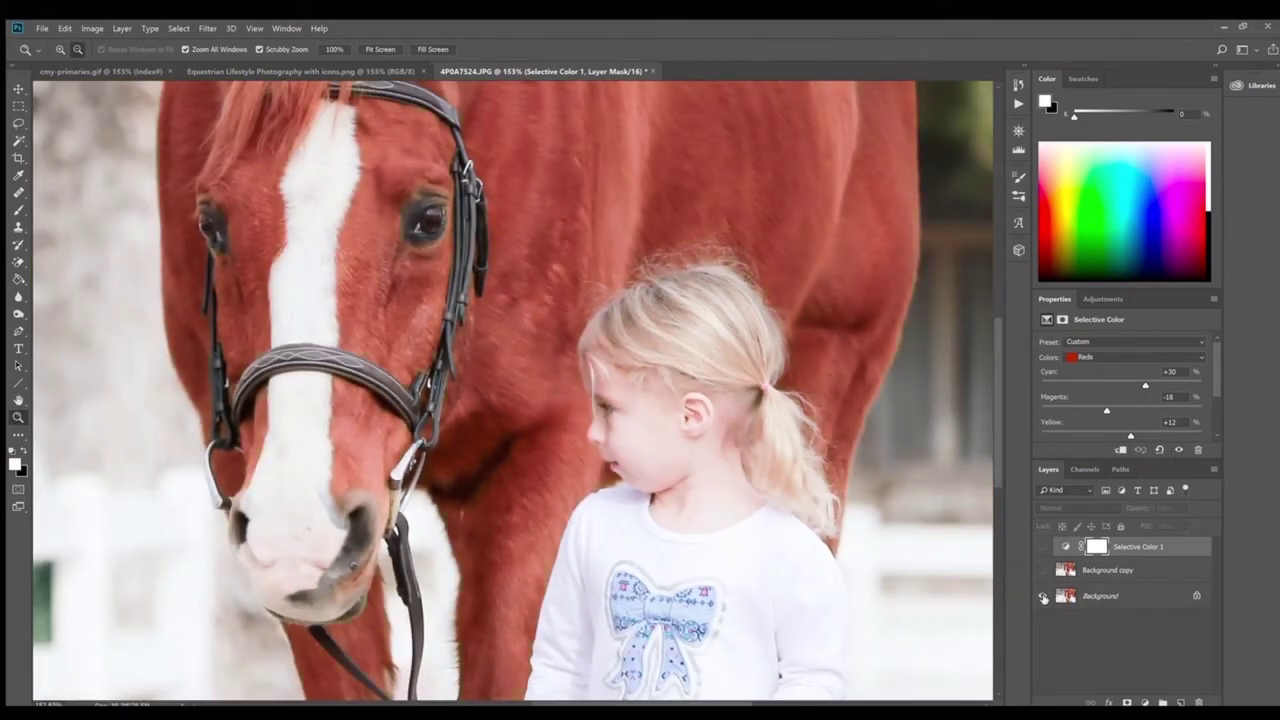
{"action": "left_click", "coordinate": [1043, 597], "text": "alt"}
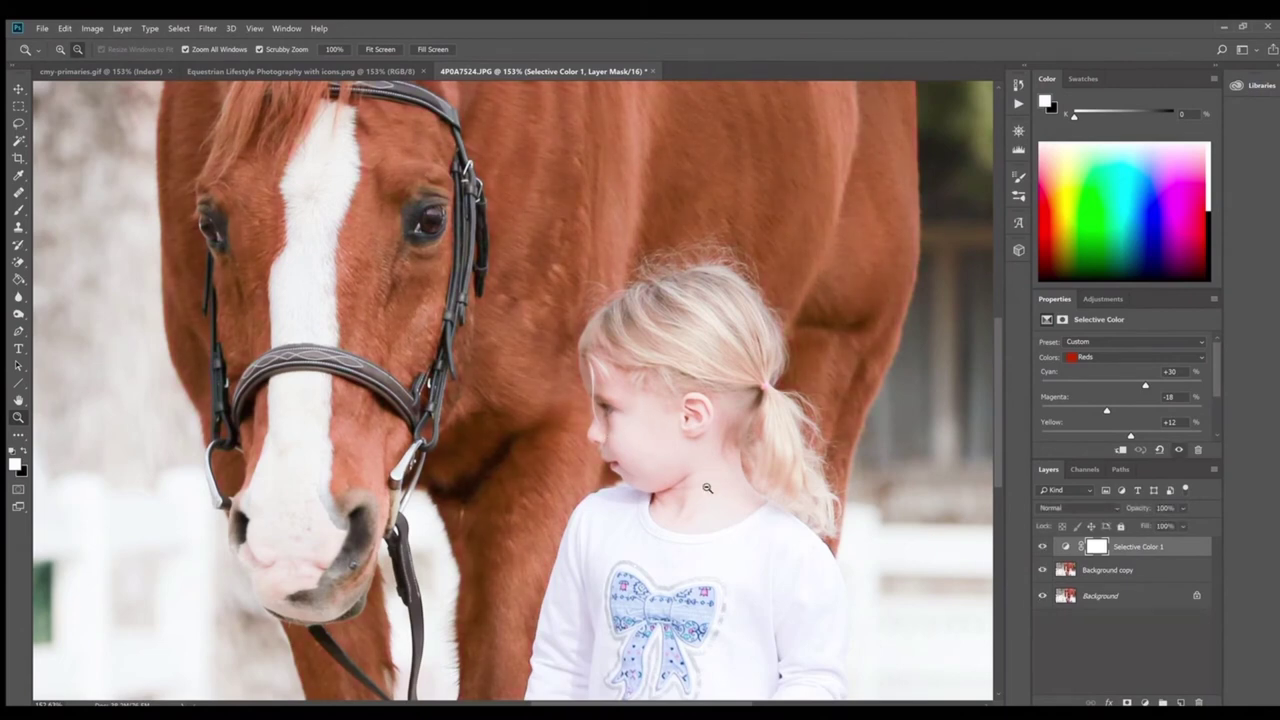
{"action": "left_click_drag", "start_coordinate": [648, 440], "coordinate": [621, 439]}
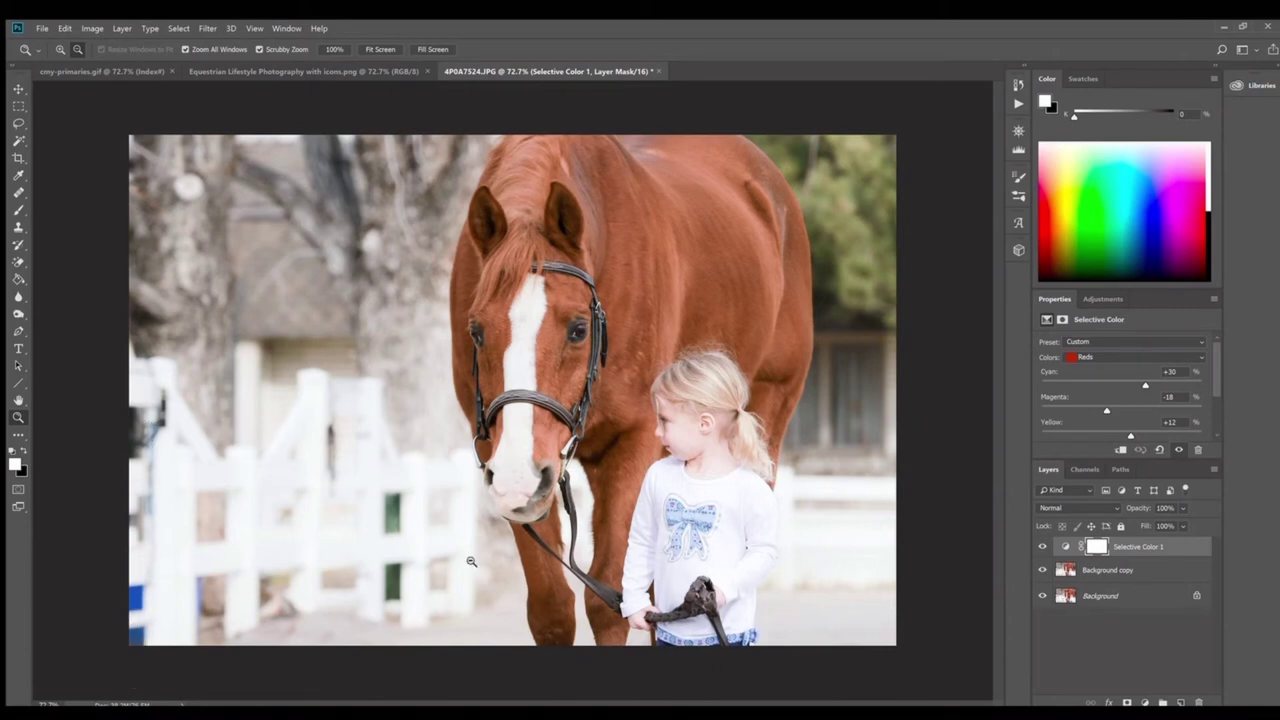
- Stamp all visible layers into a new layer and clone bark over the light knot on the trunk
{"action": "key", "text": "ctrl+shift+alt+e"}
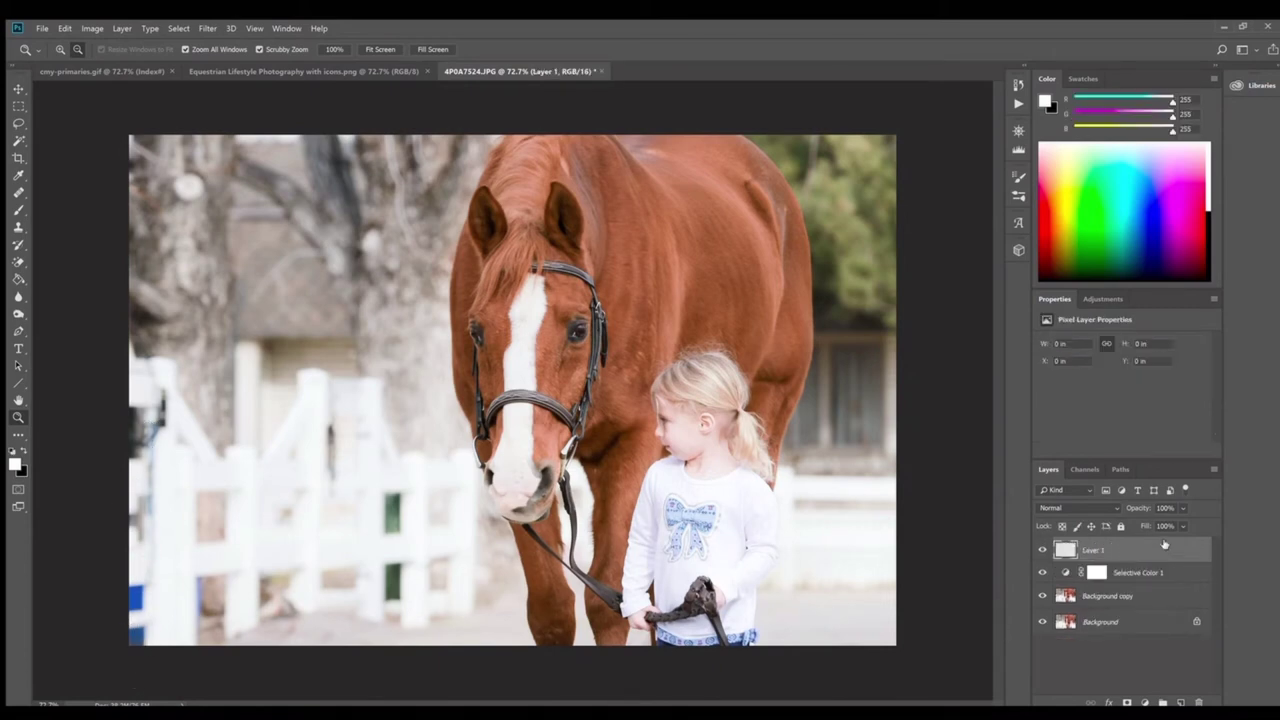
{"action": "left_click", "coordinate": [16, 227]}
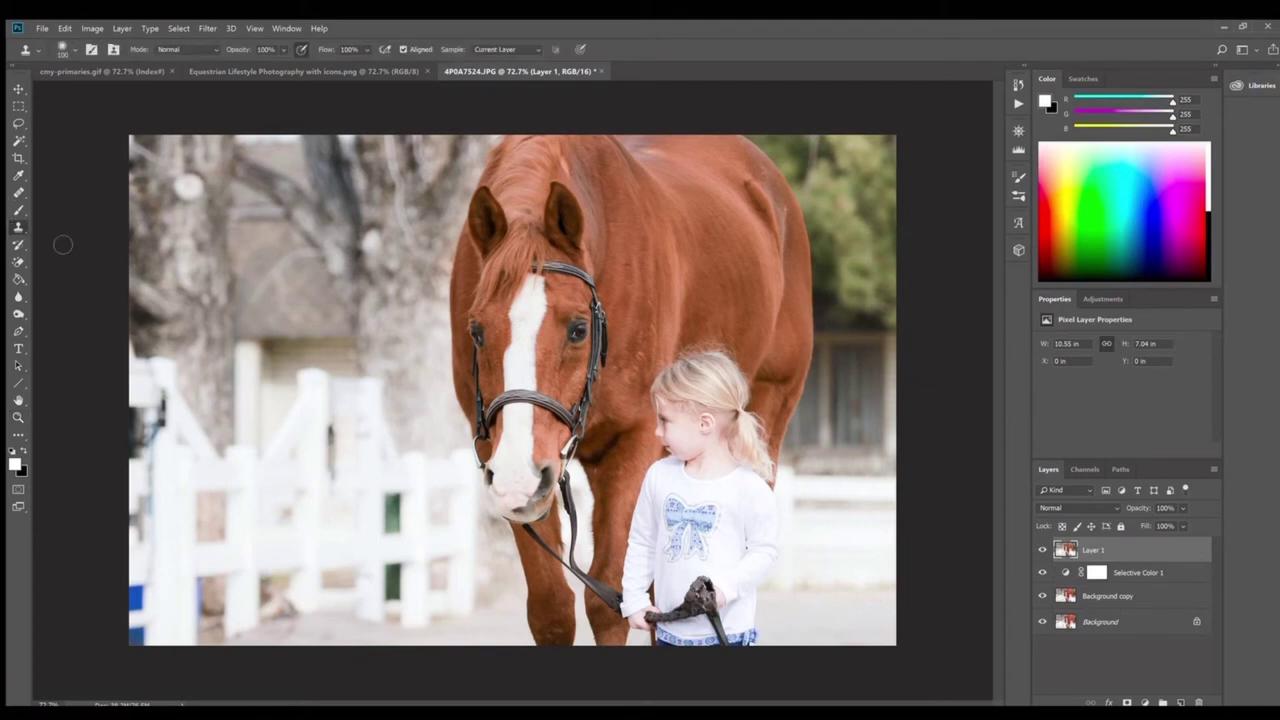
{"action": "left_click", "coordinate": [193, 254], "text": "alt"}
{"action": "mouse_move", "coordinate": [175, 182]}
{"action": "left_mouse_down"}
{"action": "mouse_move", "coordinate": [192, 200]}
{"action": "mouse_move", "coordinate": [196, 180]}
{"action": "left_mouse_up"}
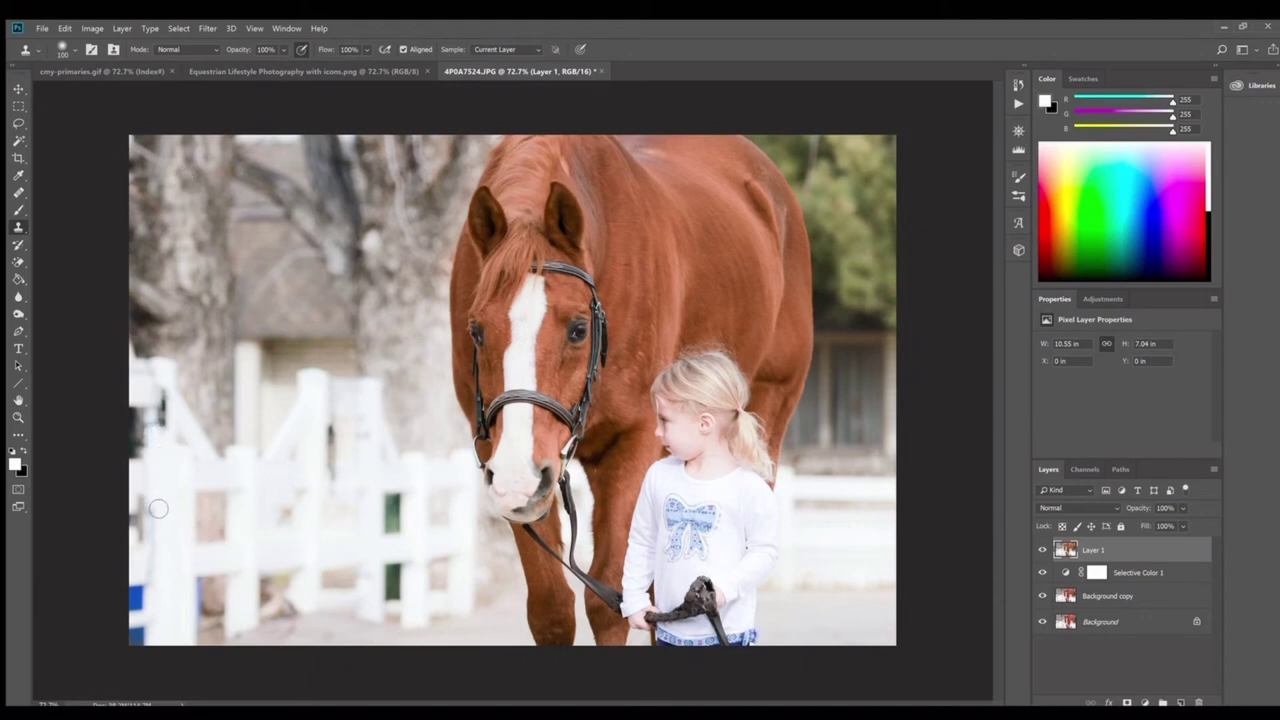
- Clone out the dark spot, blue post, green patch and lower-left blue patch along the fence
{"action": "left_click_drag", "start_coordinate": [158, 508], "coordinate": [155, 592]}
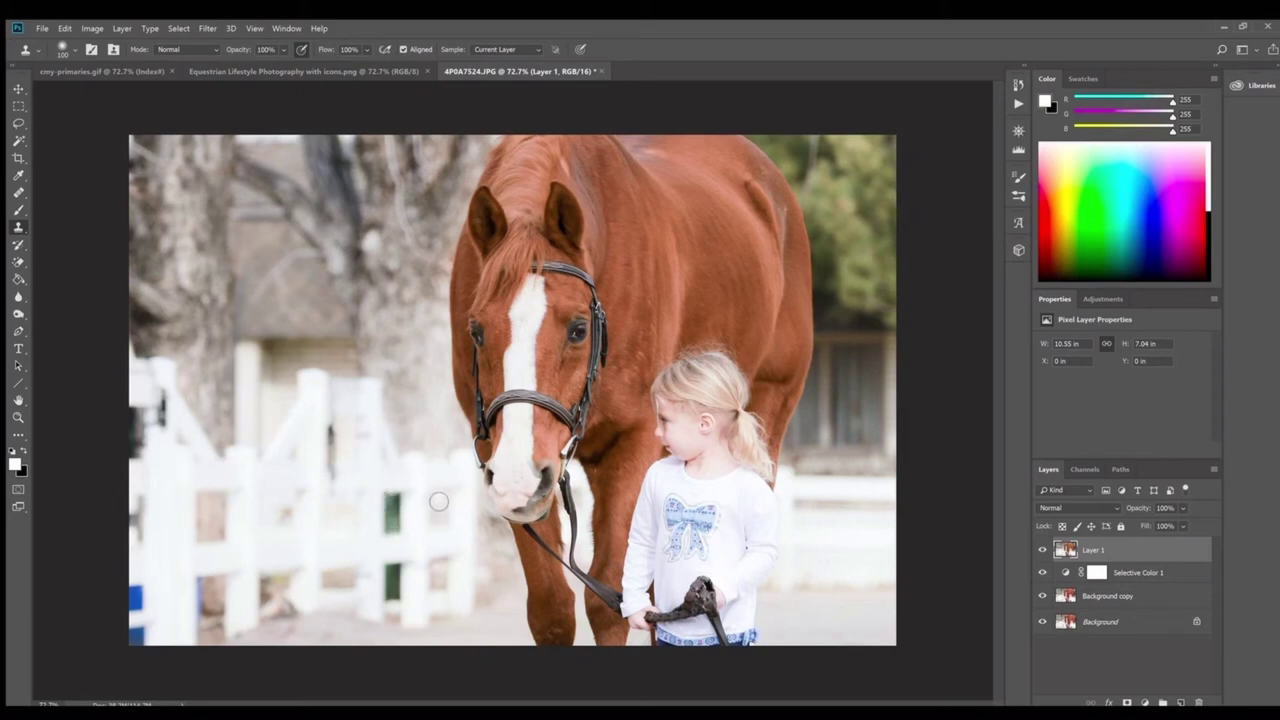
{"action": "mouse_move", "coordinate": [392, 502]}
{"action": "left_mouse_down"}
{"action": "mouse_move", "coordinate": [390, 532]}
{"action": "mouse_move", "coordinate": [399, 505]}
{"action": "left_mouse_up"}
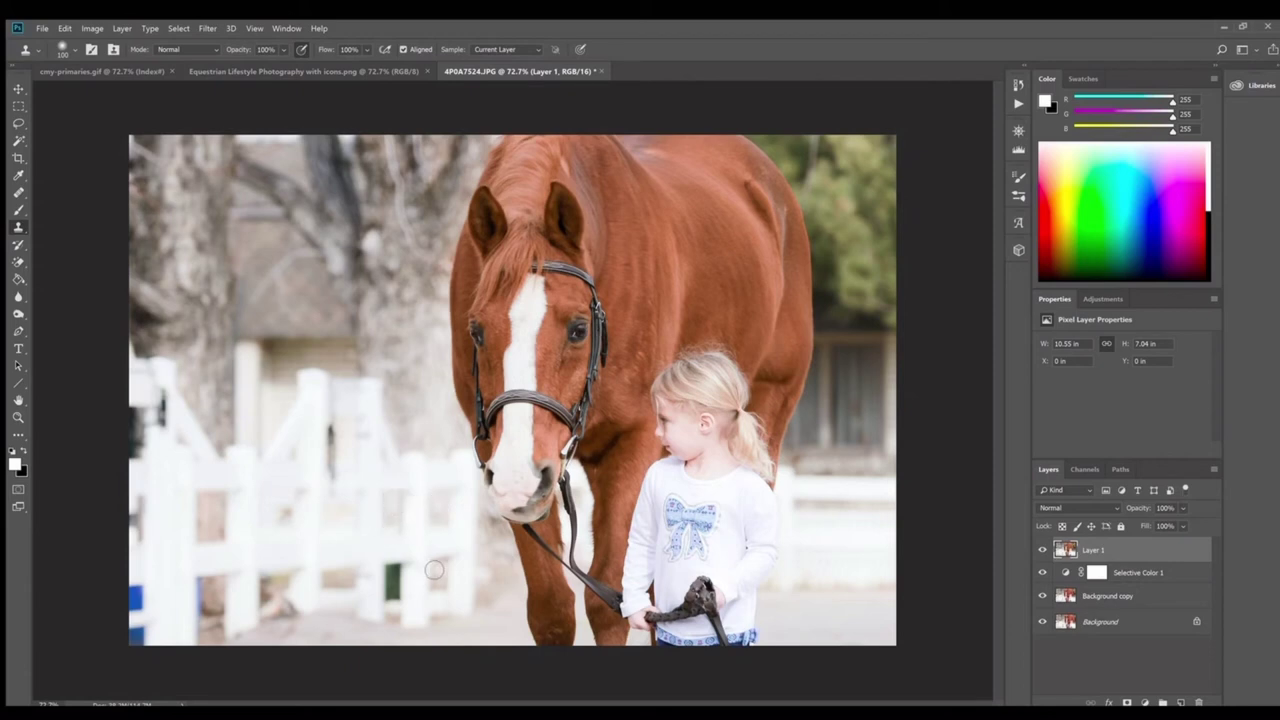
{"action": "mouse_move", "coordinate": [396, 566]}
{"action": "left_mouse_down"}
{"action": "mouse_move", "coordinate": [401, 594]}
{"action": "mouse_move", "coordinate": [391, 578]}
{"action": "left_mouse_up"}
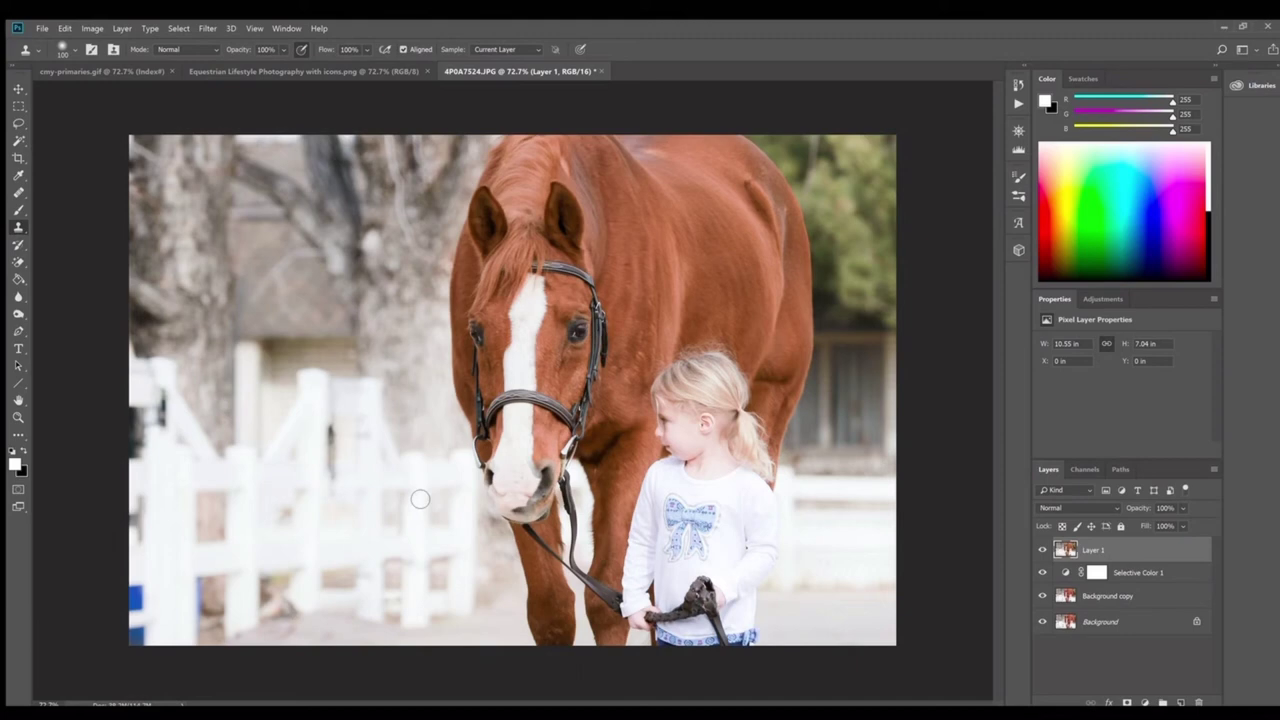
{"action": "left_click", "coordinate": [158, 578], "text": "alt"}
{"action": "left_click_drag", "start_coordinate": [140, 588], "coordinate": [135, 642]}
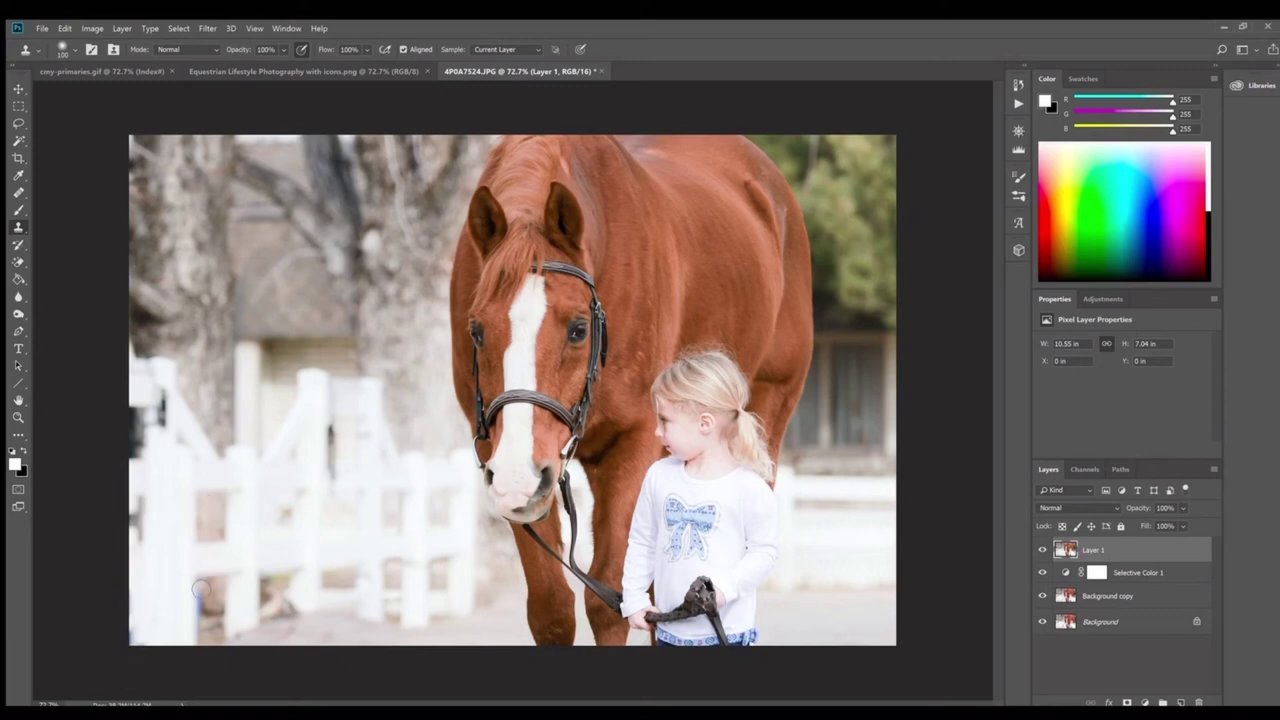
{"action": "left_click_drag", "start_coordinate": [200, 586], "coordinate": [200, 645]}
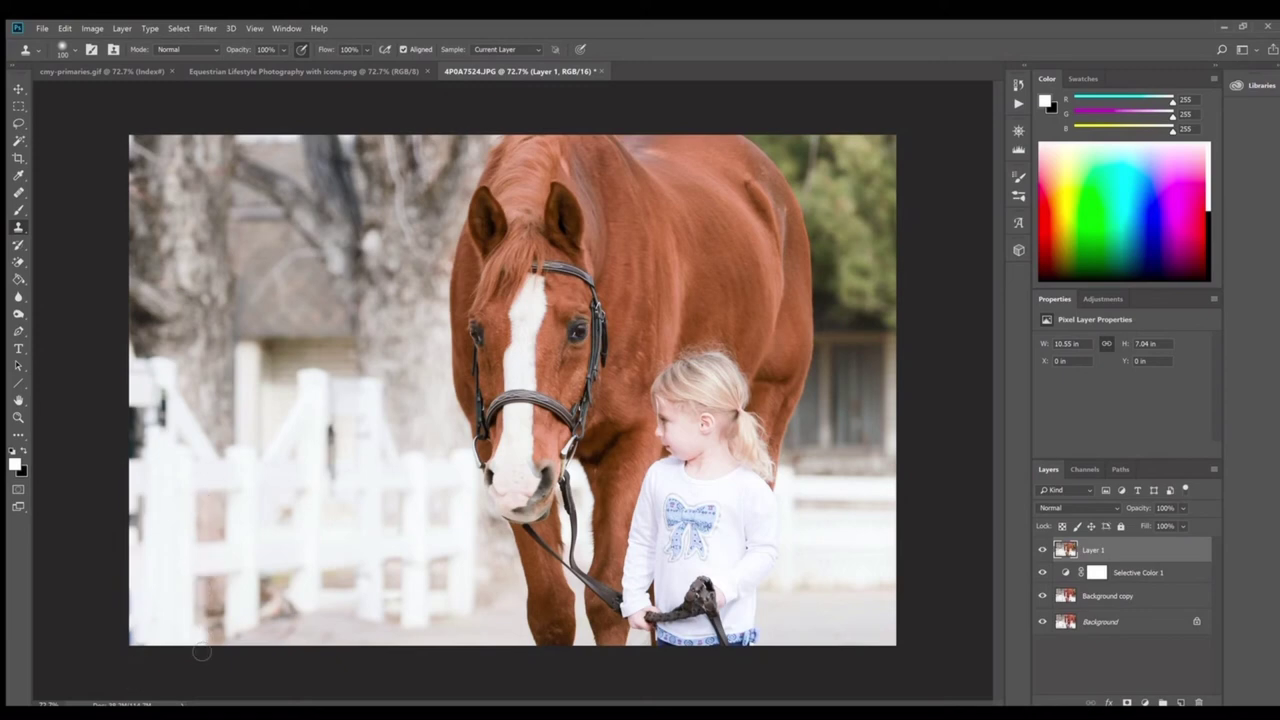
{"action": "left_click", "coordinate": [18, 417]}
{"action": "mouse_move", "coordinate": [611, 409]}
{"action": "left_mouse_down"}
{"action": "mouse_move", "coordinate": [700, 423]}
{"action": "mouse_move", "coordinate": [619, 427]}
{"action": "left_mouse_up"}
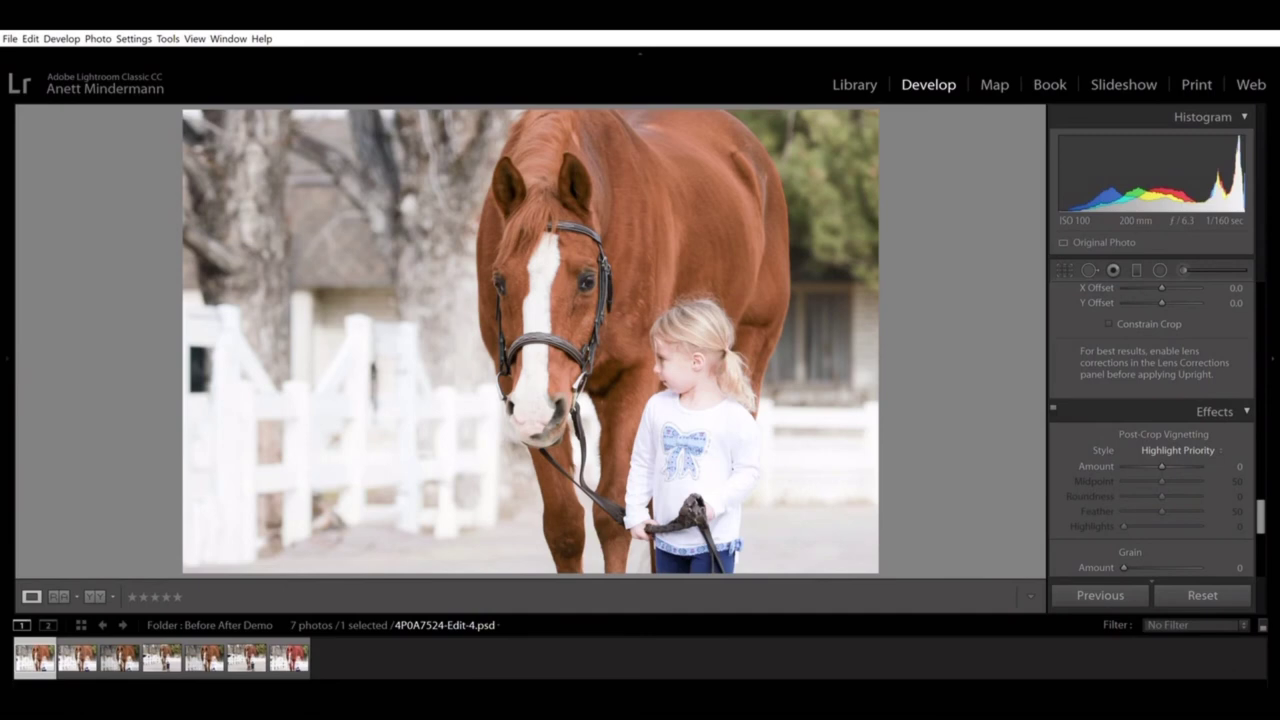
- Lower Clarity in the Basic panel to -11
{"action": "left_click_drag", "start_coordinate": [1261, 514], "coordinate": [1256, 288]}
{"action": "left_click_drag", "start_coordinate": [1162, 390], "coordinate": [1159, 391]}
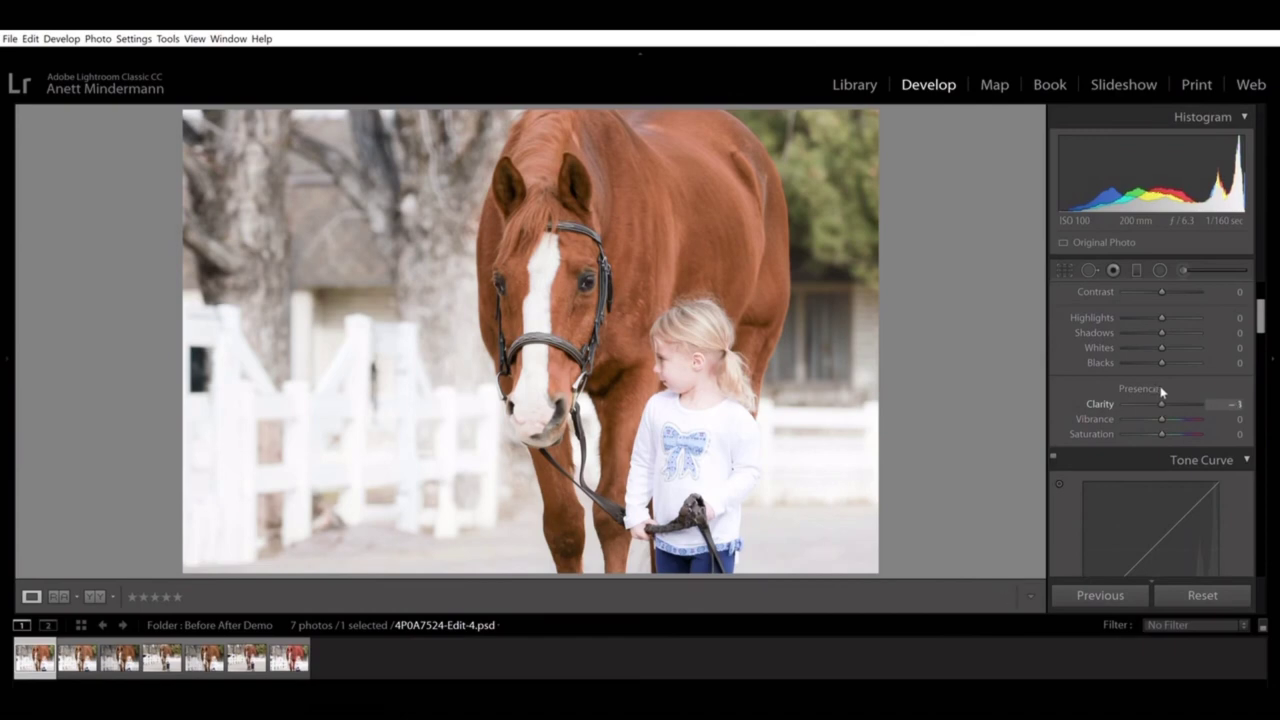
{"action": "left_click_drag", "start_coordinate": [1159, 391], "coordinate": [1157, 391]}
- Pull the crop in from the top-left, shift the photo left inside it, apply, then refine and reapply
{"action": "left_click", "coordinate": [1064, 269]}
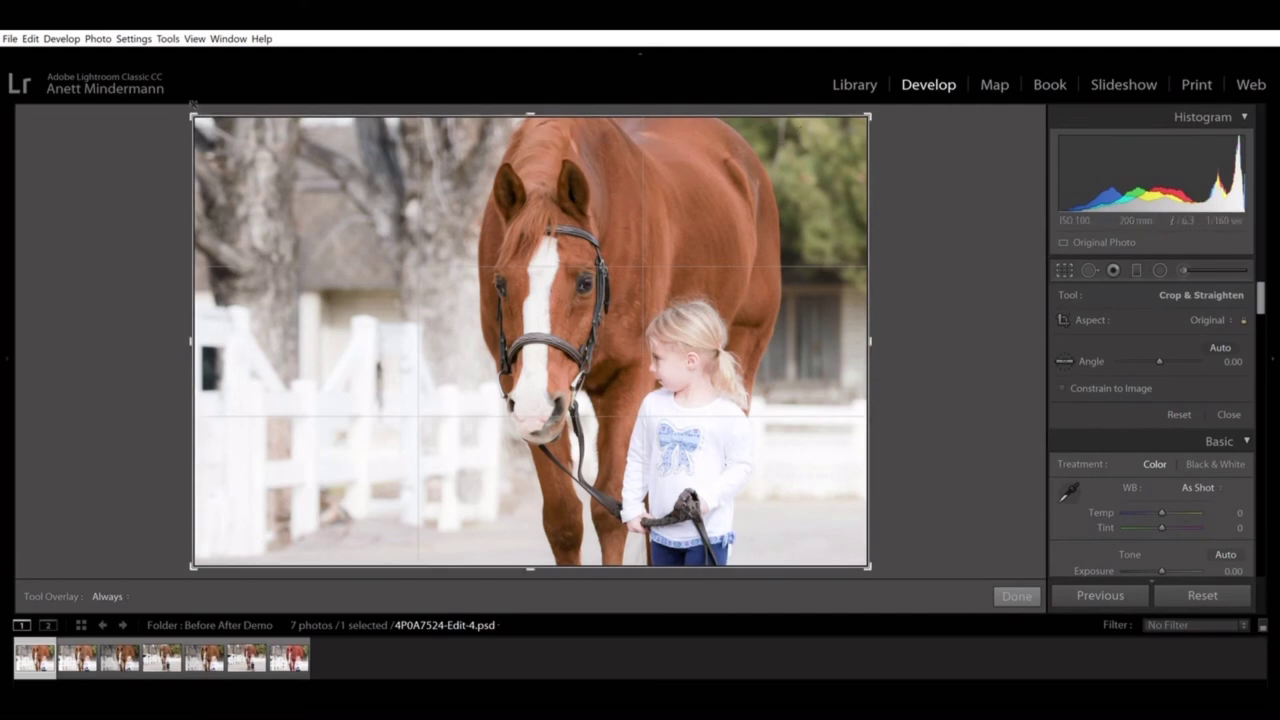
{"action": "left_click_drag", "start_coordinate": [195, 103], "coordinate": [205, 113]}
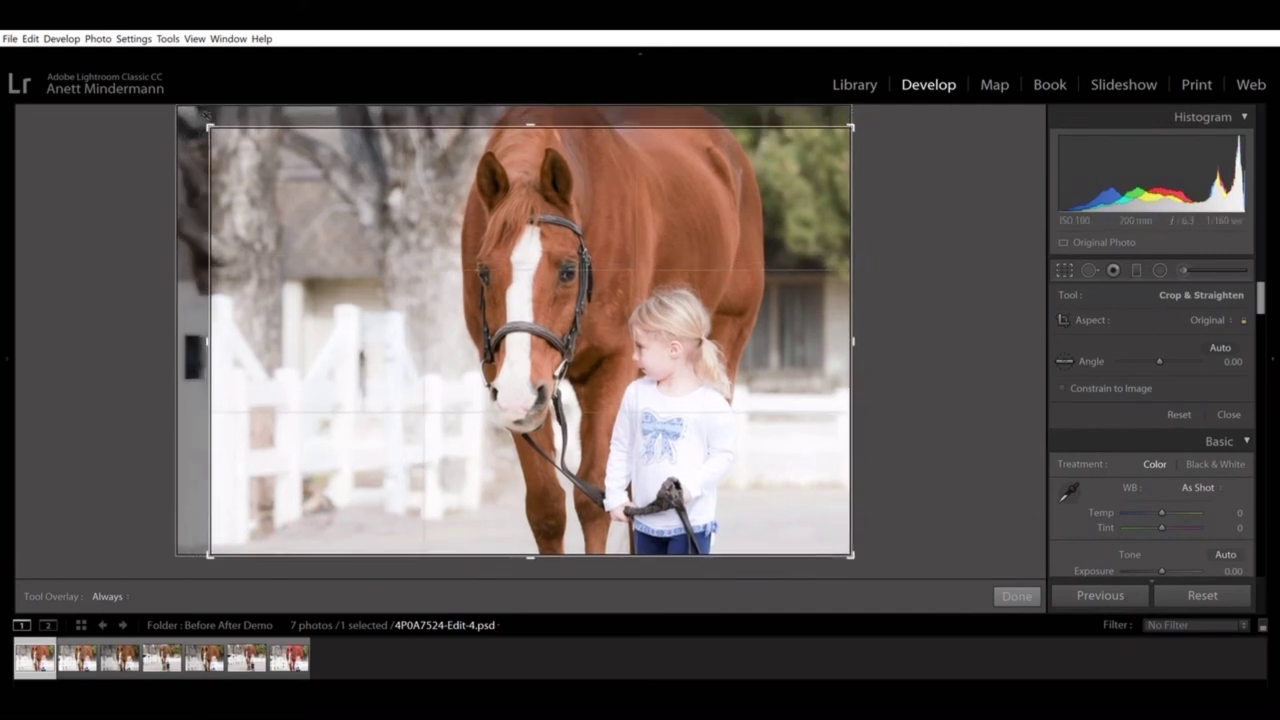
{"action": "left_click_drag", "start_coordinate": [438, 209], "coordinate": [445, 218]}
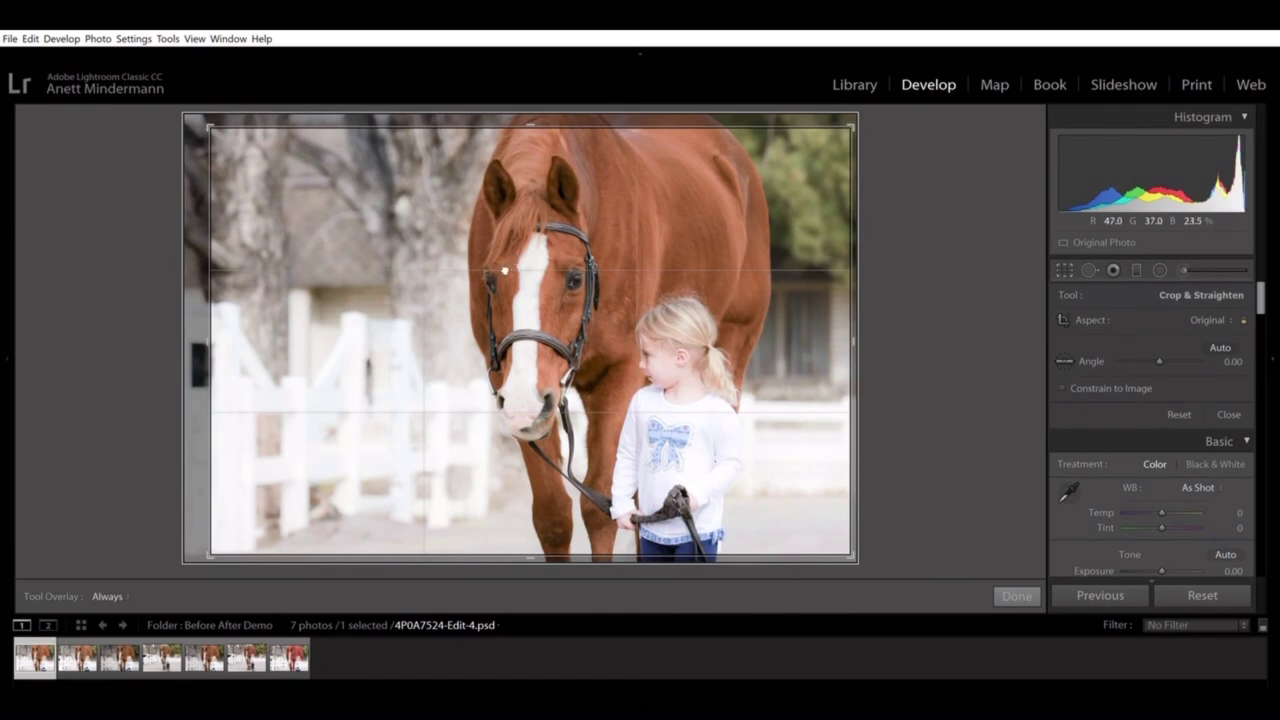
{"action": "left_click_drag", "start_coordinate": [513, 260], "coordinate": [499, 270]}
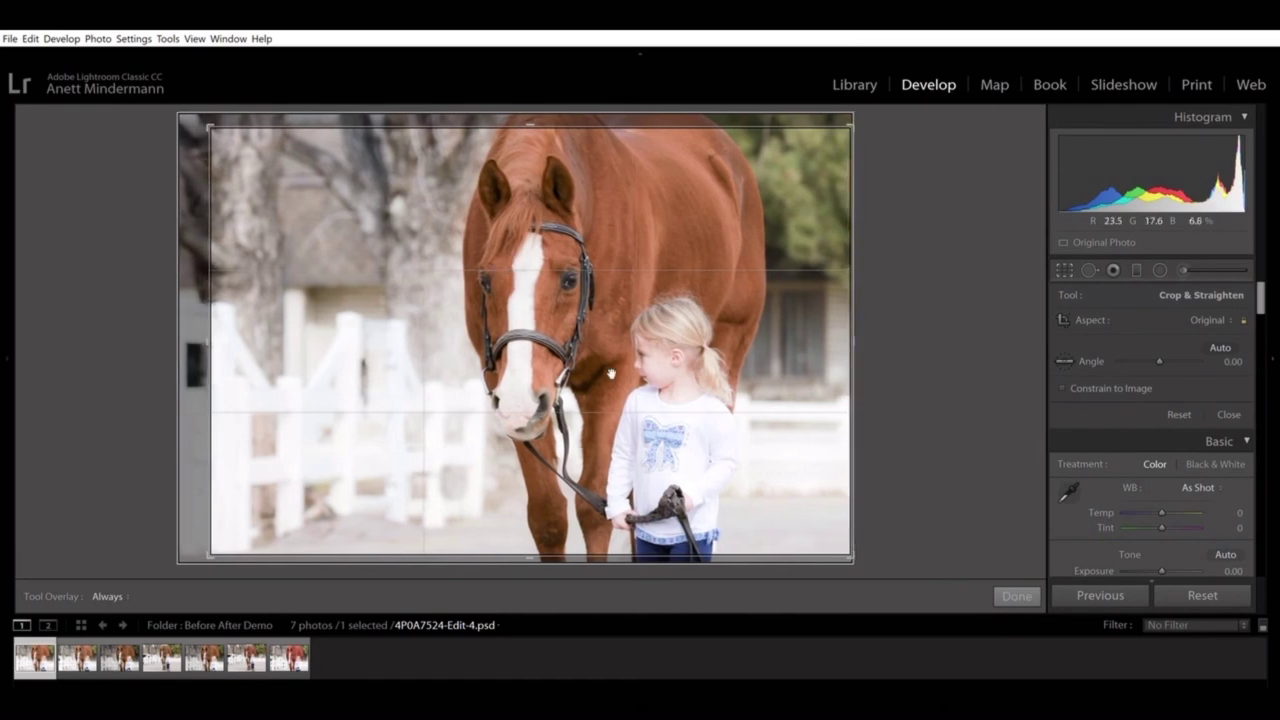
{"action": "left_click", "coordinate": [1016, 596]}
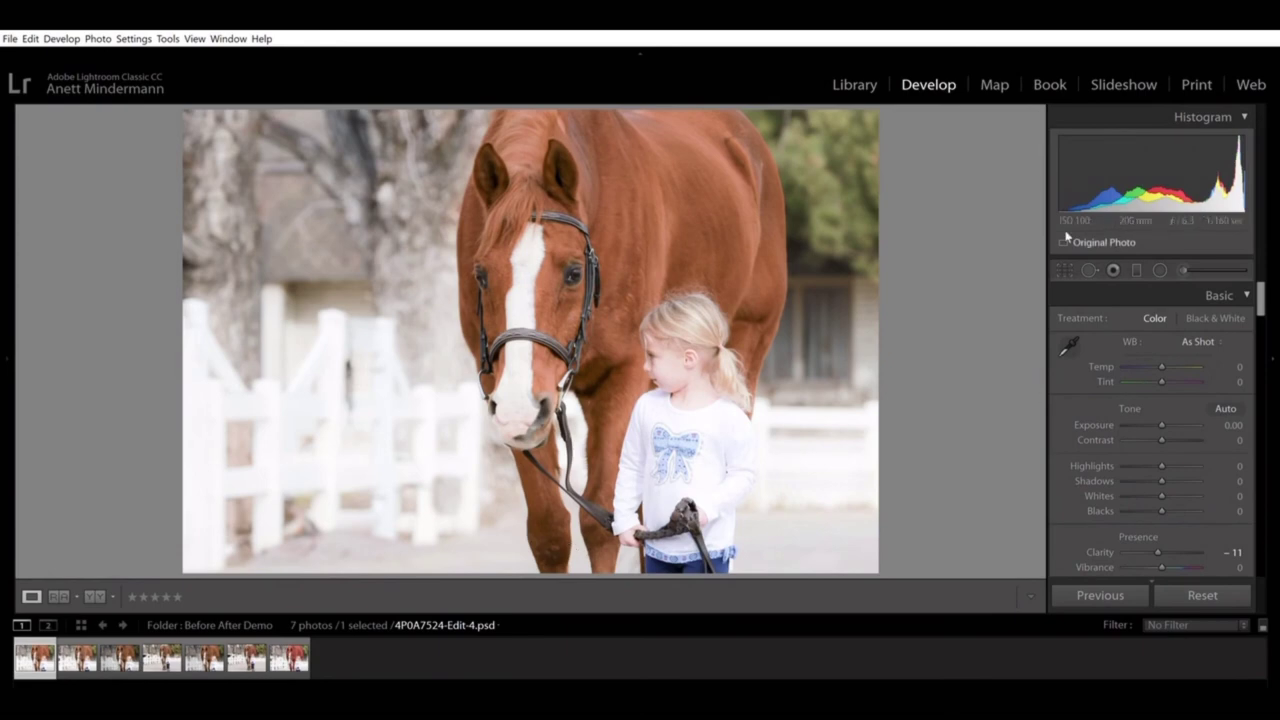
{"action": "left_click", "coordinate": [1064, 270]}
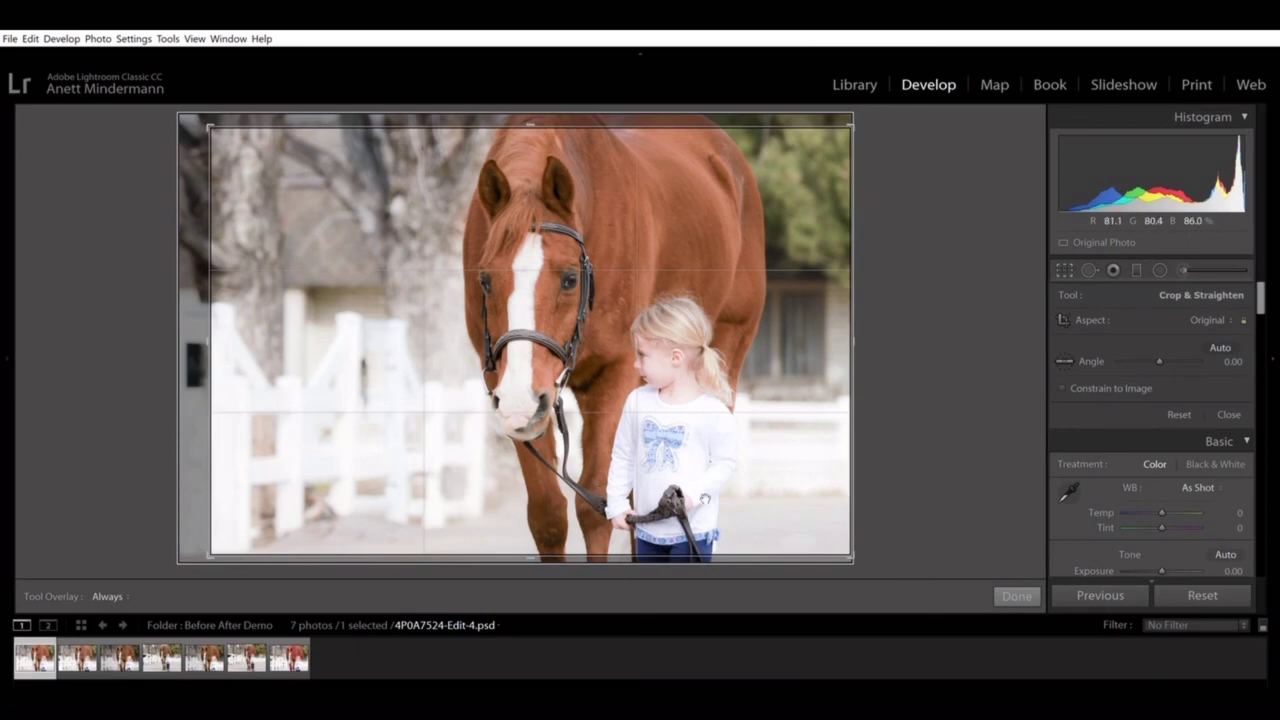
{"action": "left_click", "coordinate": [1015, 596]}
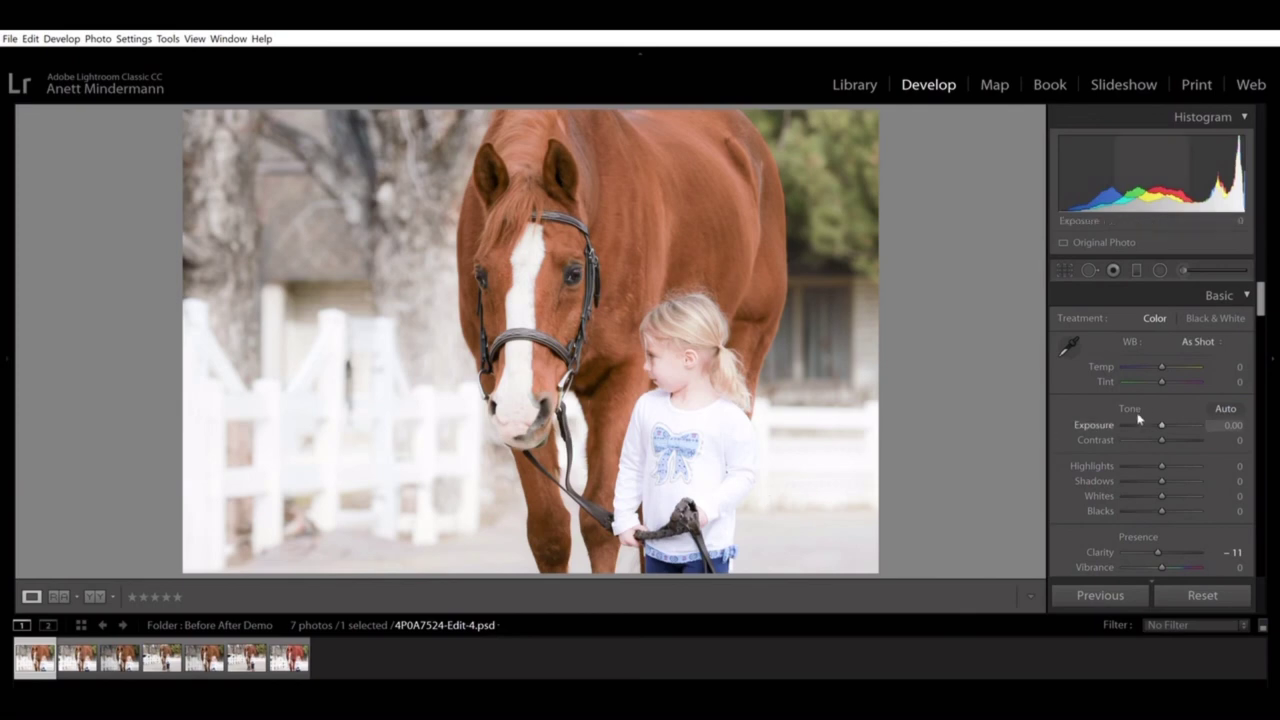
- Set Post-Crop Vignetting Amount to -33 in the Effects panel
{"action": "left_click_drag", "start_coordinate": [1263, 295], "coordinate": [1275, 516]}
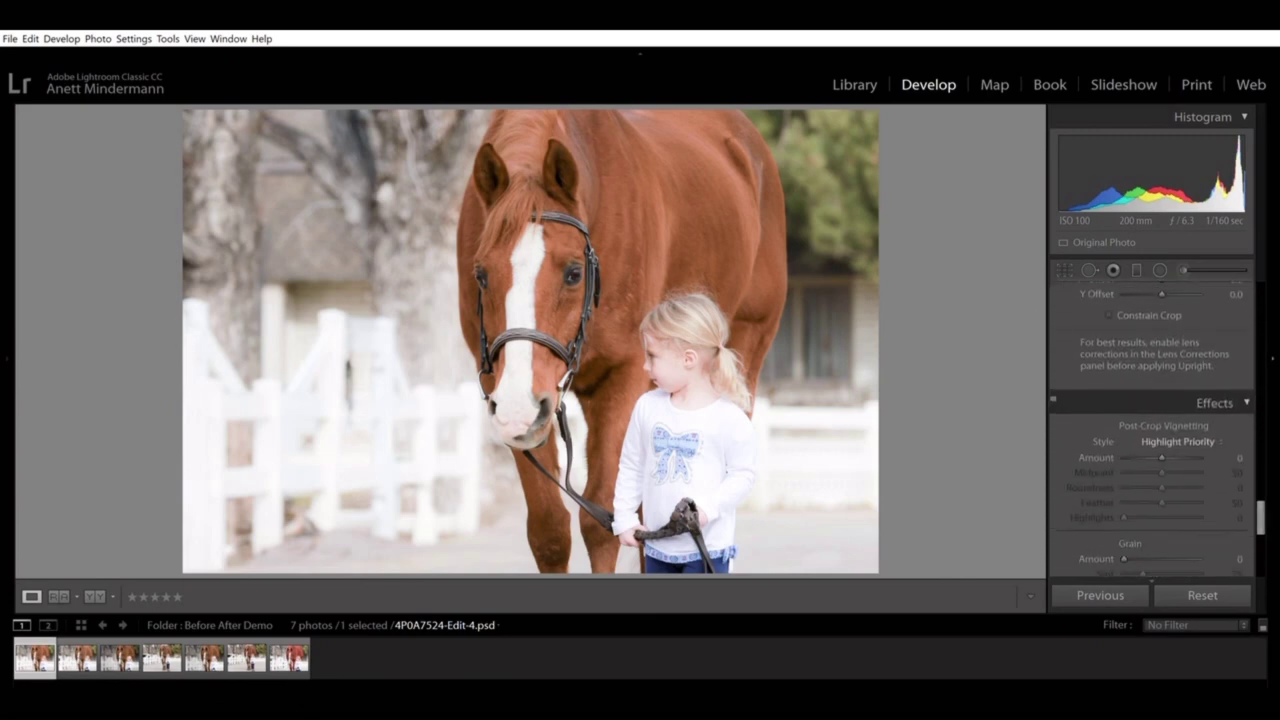
{"action": "left_click_drag", "start_coordinate": [1162, 447], "coordinate": [1150, 446]}
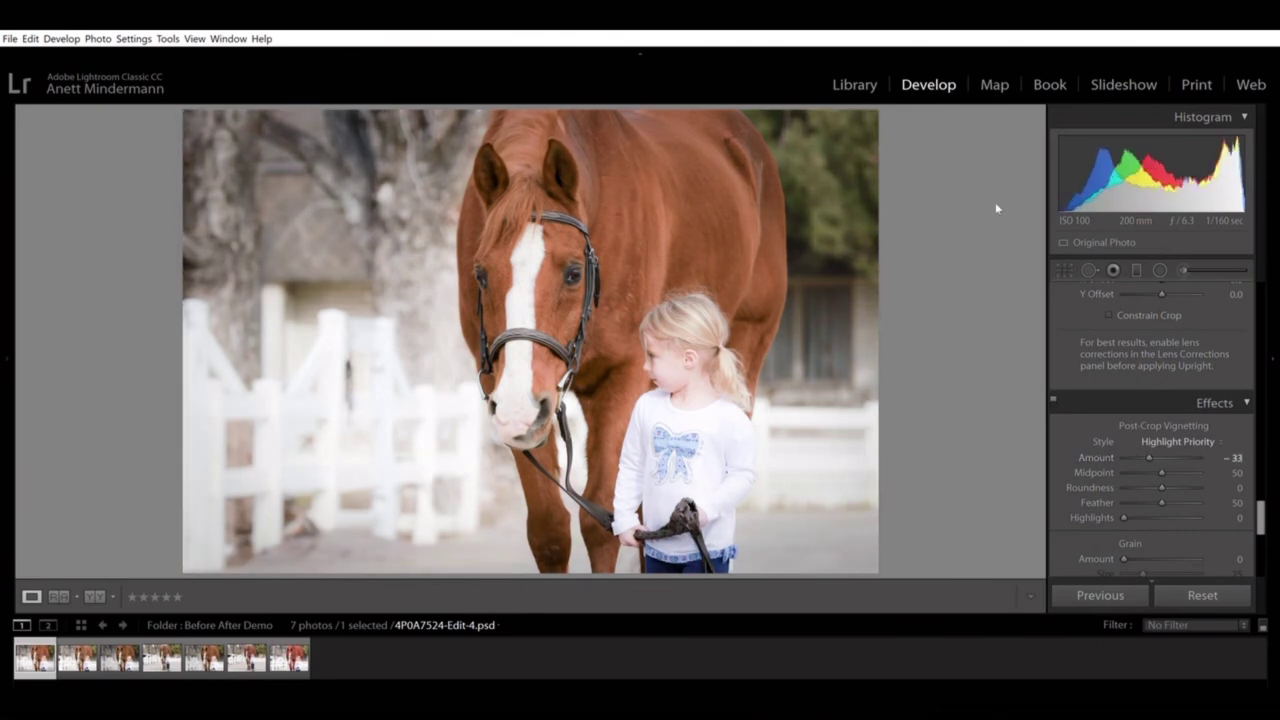
- Open Reference View pairing the original 4P0A7524.JPG with the redder 4P0A7524-Edit-2.psd
{"action": "left_click", "coordinate": [58, 590]}
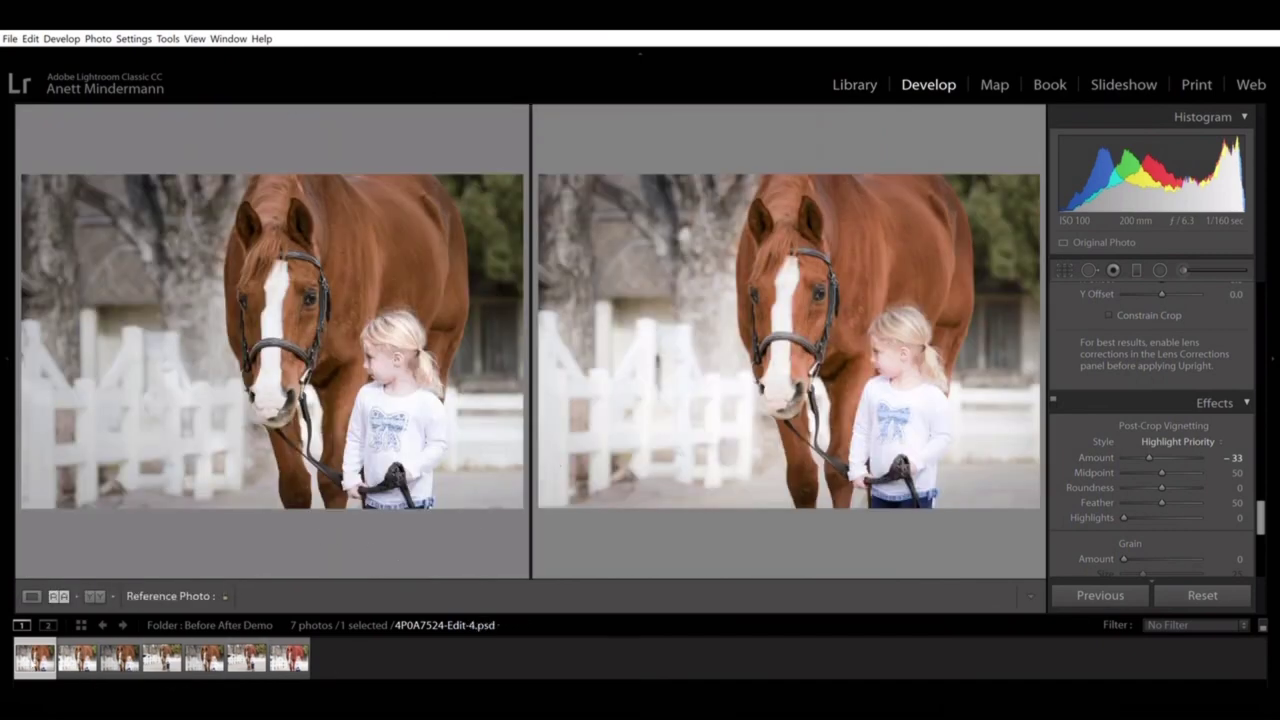
{"action": "left_click_drag", "start_coordinate": [184, 352], "coordinate": [184, 352]}
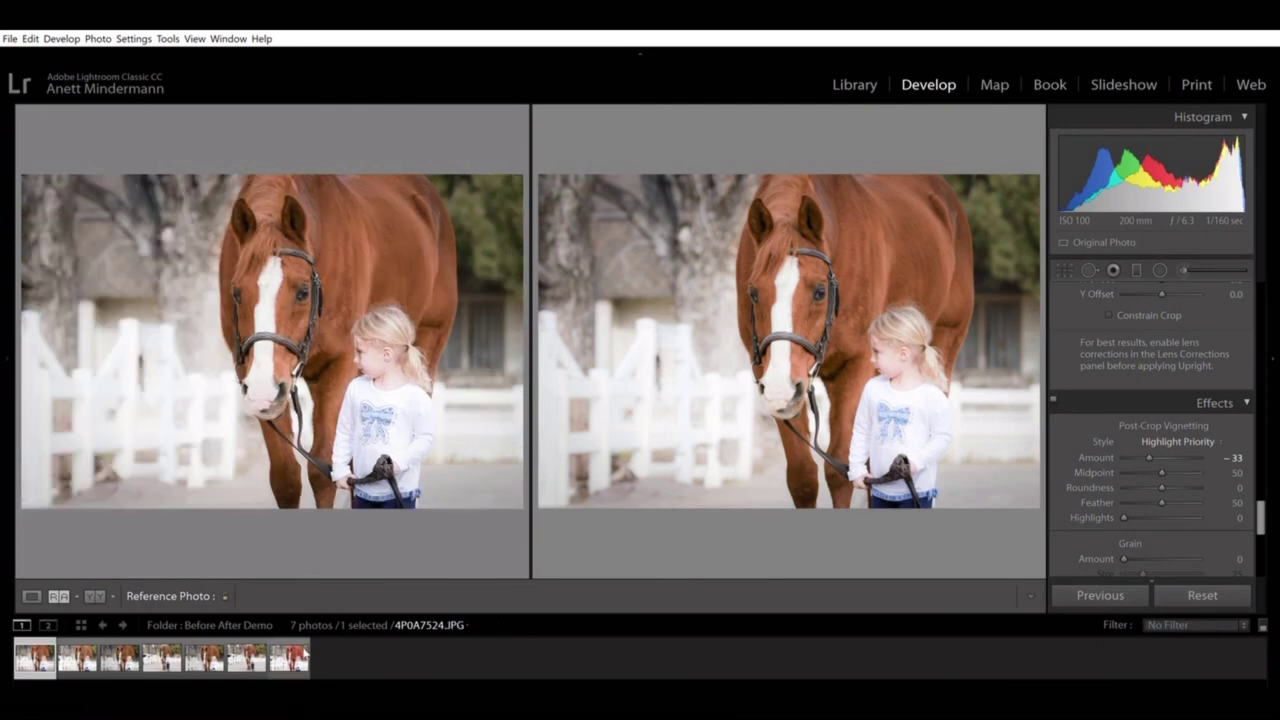
{"action": "left_click", "coordinate": [296, 655]}
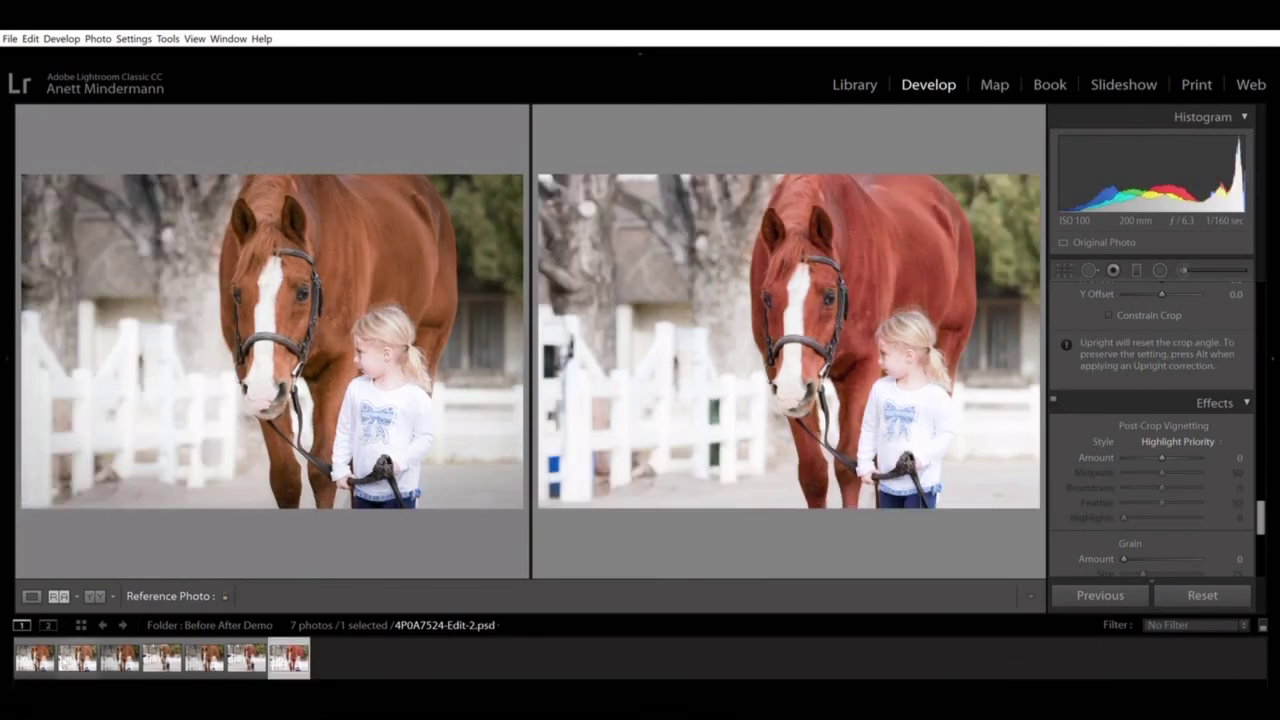